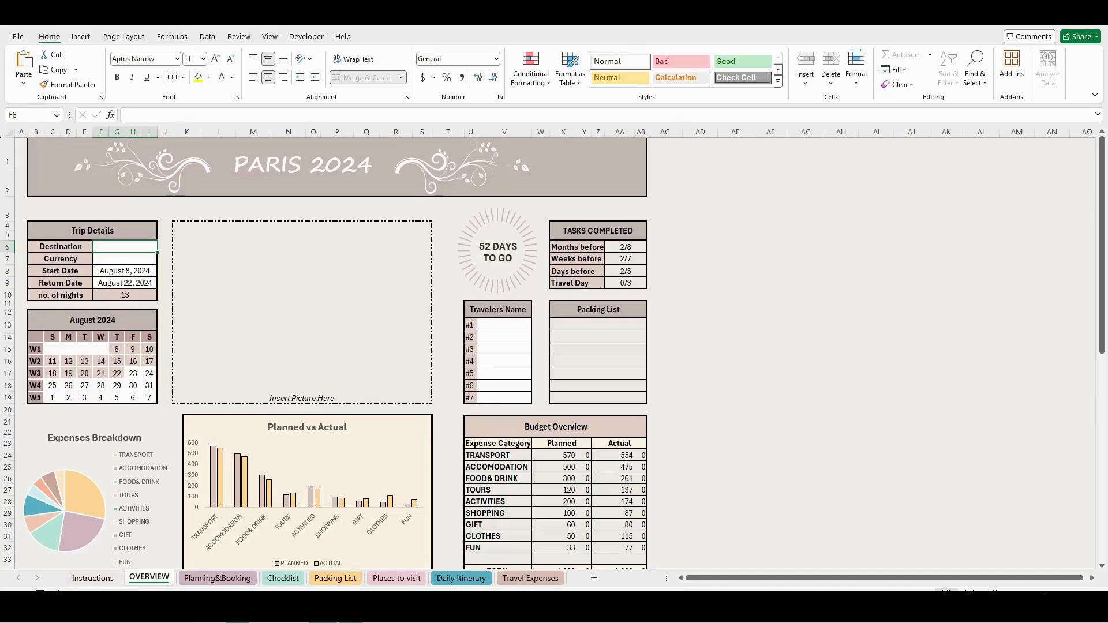
# - Fill in the Trip Details with destination Paris and currency €
pyautogui.click(239, 37)
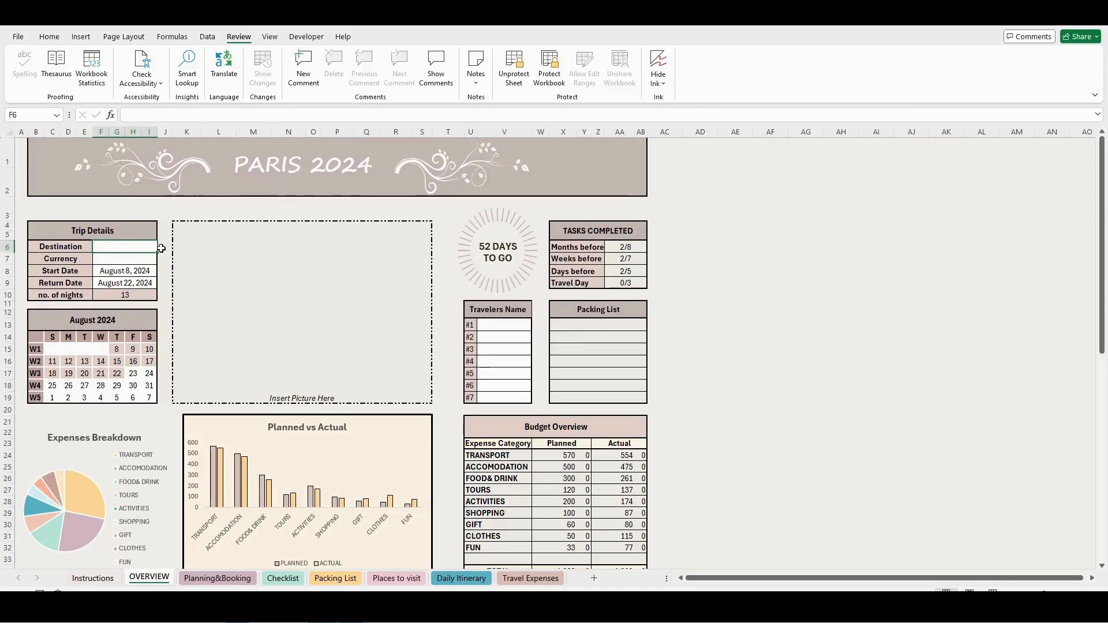
pyautogui.write('Paris')
pyautogui.press('Return')
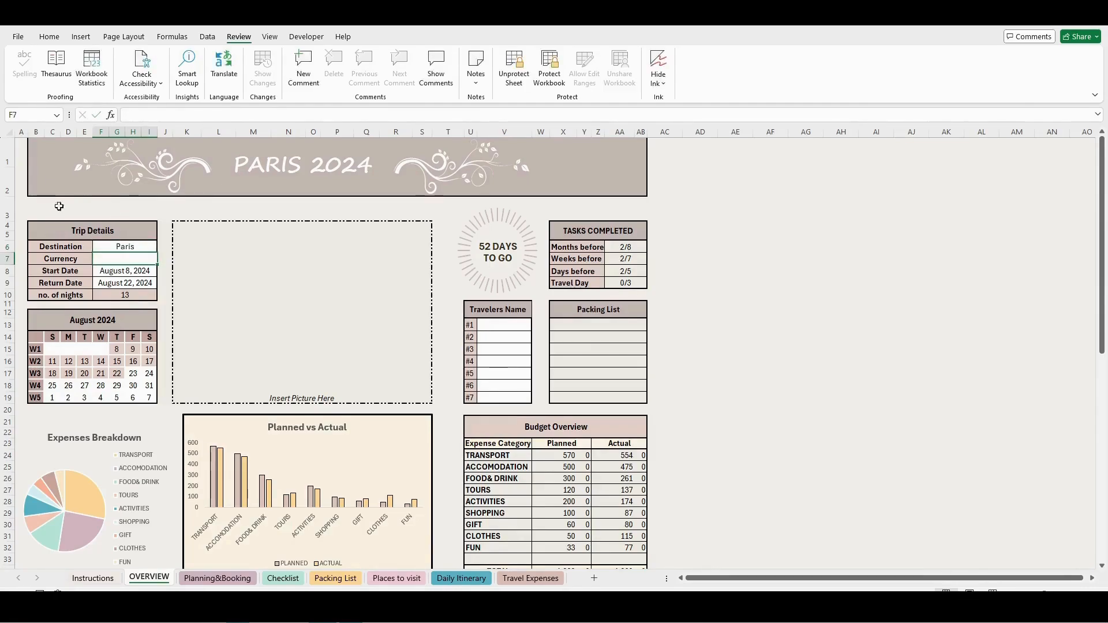
pyautogui.write('€')
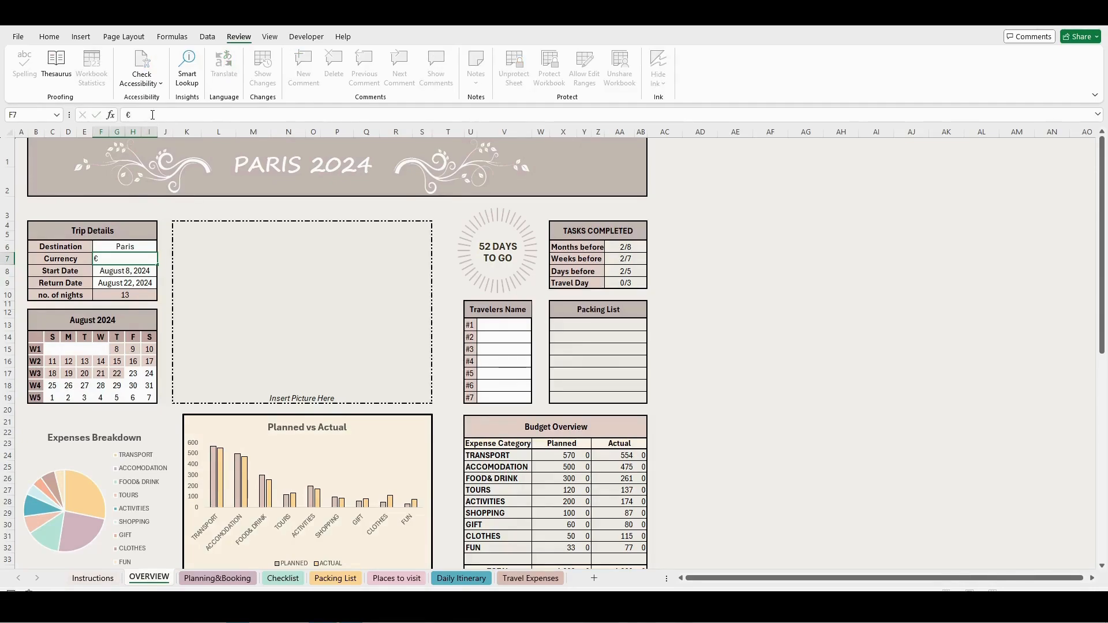
pyautogui.press('Return')
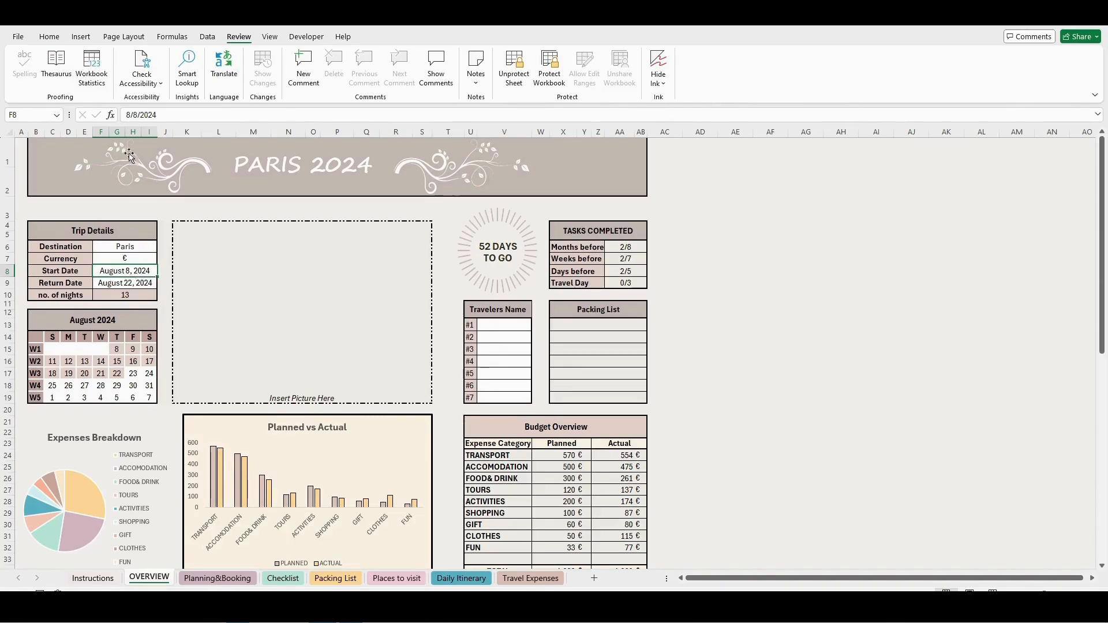
# - Change the trip's start date to 7/8/2024 and its return date to 7/22/2024
pyautogui.click(128, 115)
pyautogui.press('BackSpace')
pyautogui.write('7')
pyautogui.press('Return')
pyautogui.click(128, 115)
pyautogui.press('BackSpace')
pyautogui.write('7/22/')
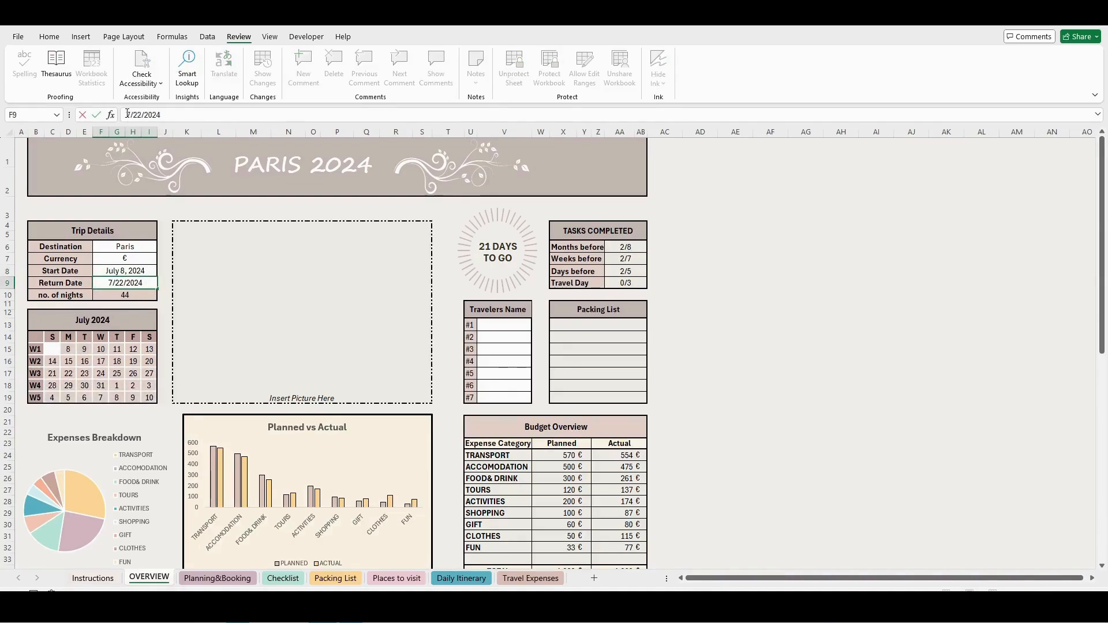
pyautogui.press('Return')
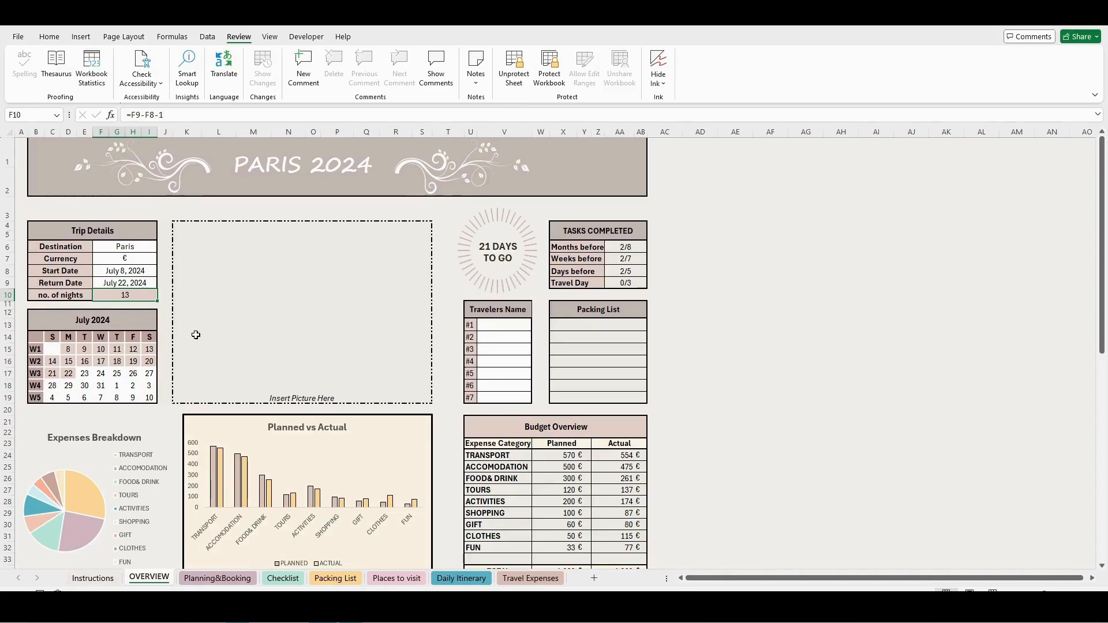
# - Insert the paris picture from the desktop into the Insert Picture Here cell using Place in Cell
pyautogui.click(336, 315)
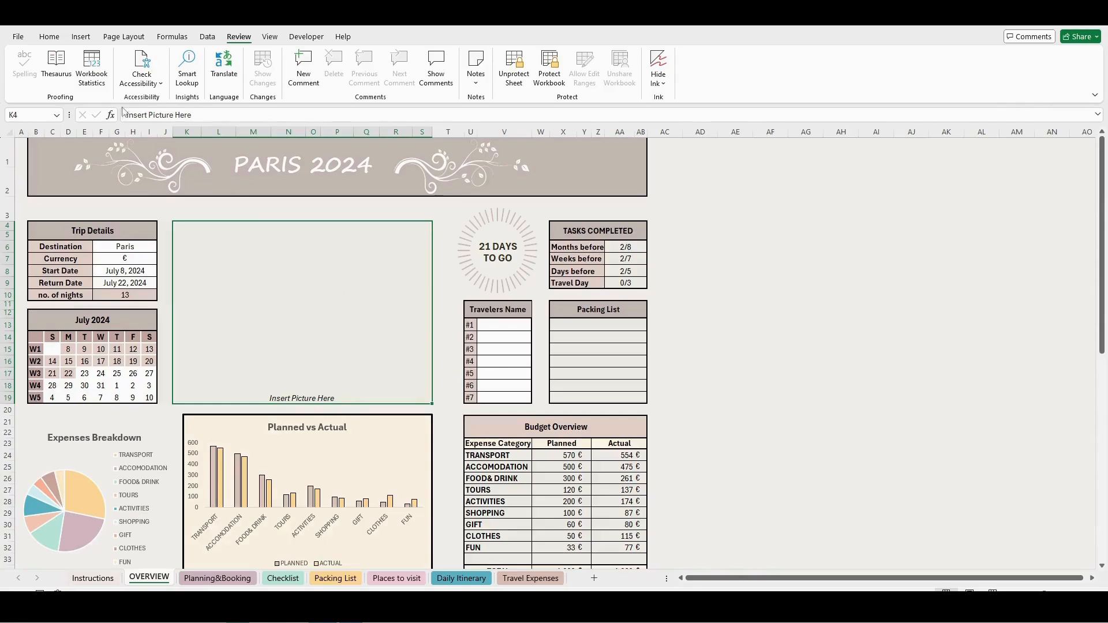
pyautogui.click(81, 37)
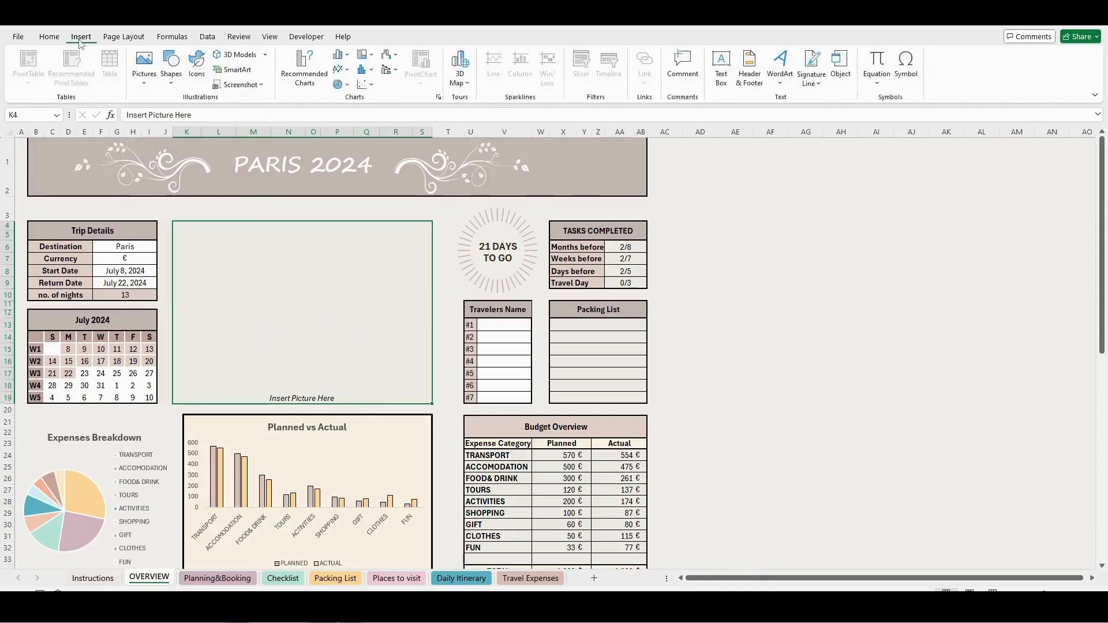
pyautogui.click(142, 84)
pyautogui.moveTo(187, 100)
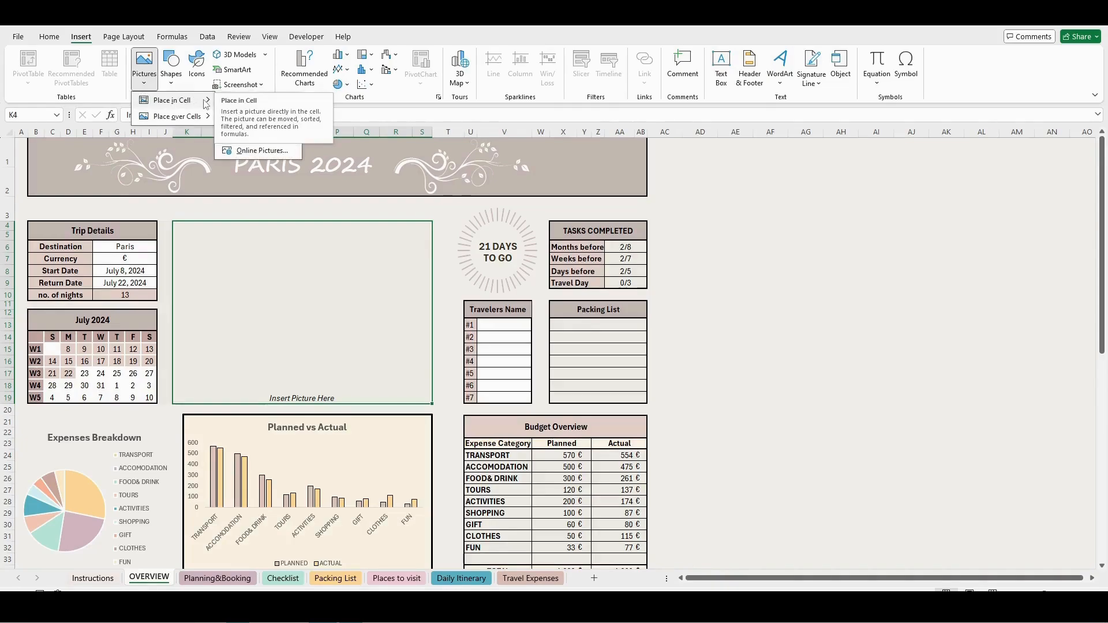
pyautogui.click(260, 118)
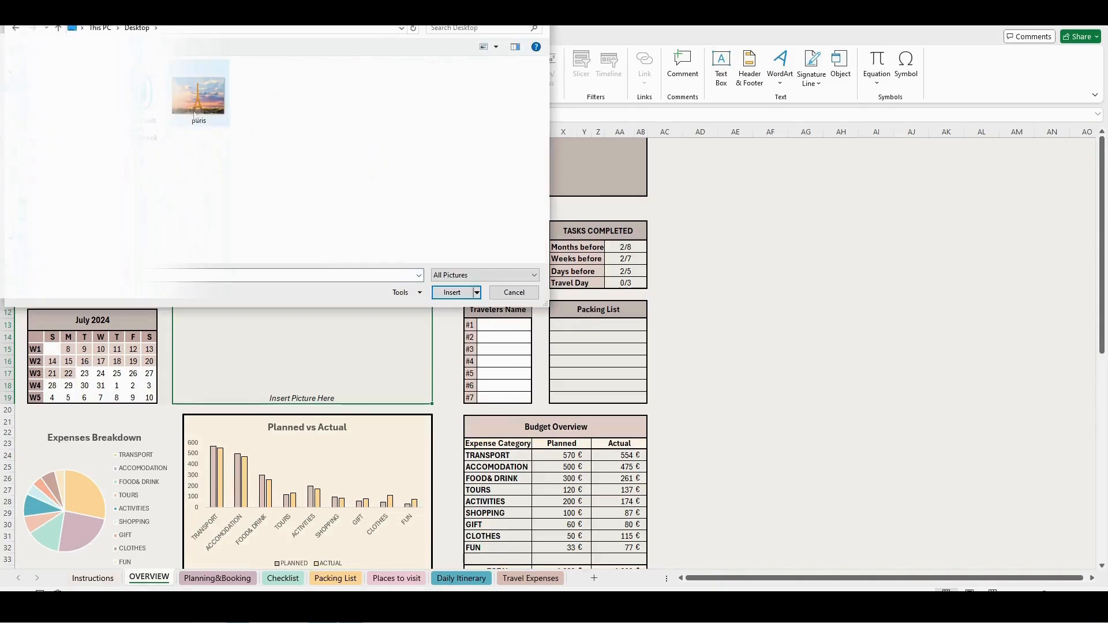
pyautogui.click(200, 108)
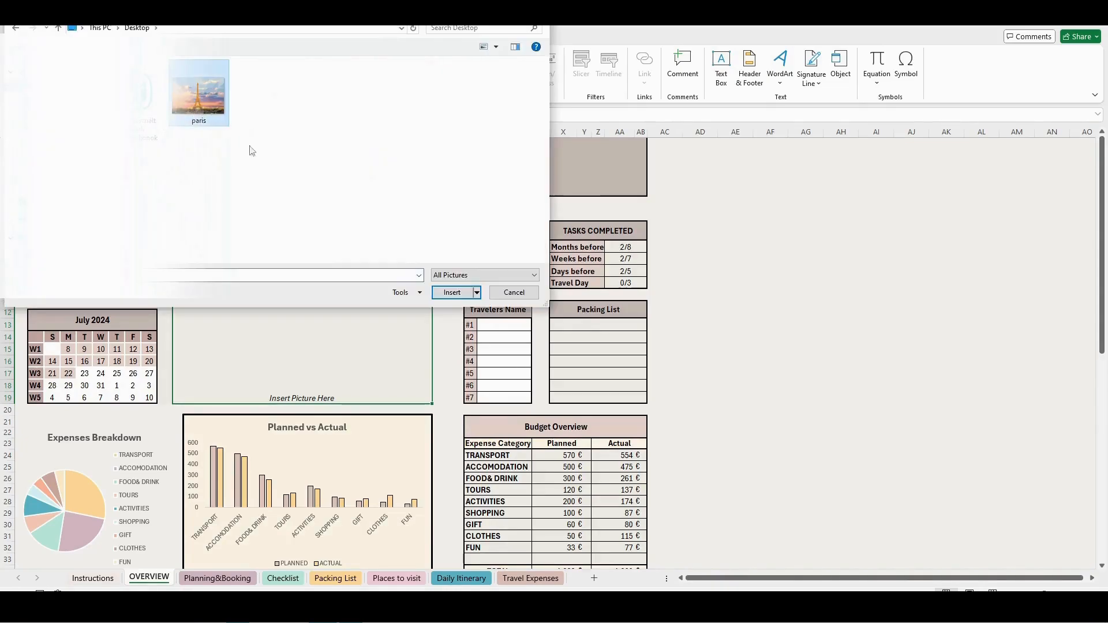
pyautogui.click(452, 292)
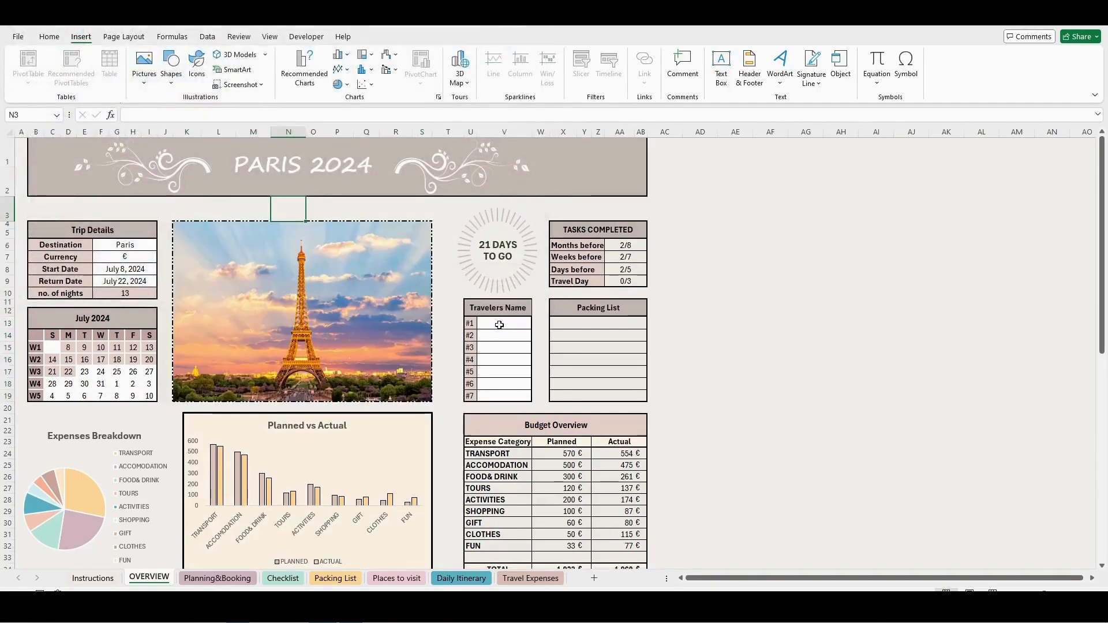
# - Enter the first names of the six travelers in rows #1 to #6 of the Travelers Name table
pyautogui.click(499, 325)
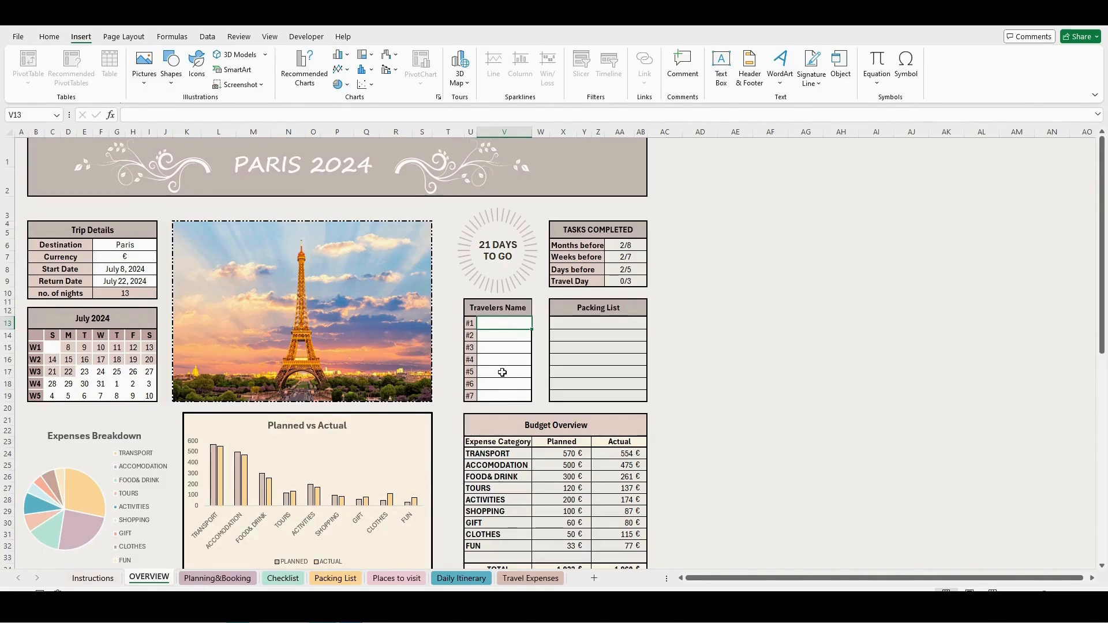
pyautogui.write('Ross')
pyautogui.press('Return')
pyautogui.write('Rachel')
pyautogui.press('Return')
pyautogui.write('Monica')
pyautogui.press('Return')
pyautogui.write('Chandler')
pyautogui.press('Return')
pyautogui.write('Phoebe')
pyautogui.press('Return')
pyautogui.write('Joey')
pyautogui.press('Return')
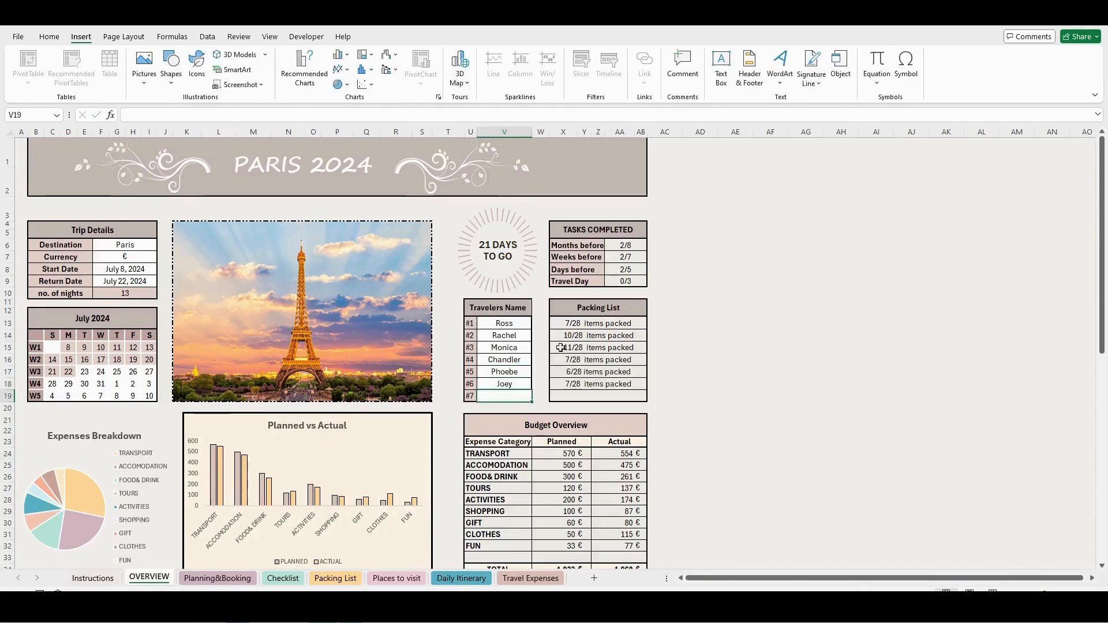
# - Open the Planning&Booking sheet and expand the collapsed rows of the Tours & Activities table
pyautogui.scroll(-3, 375, 425)
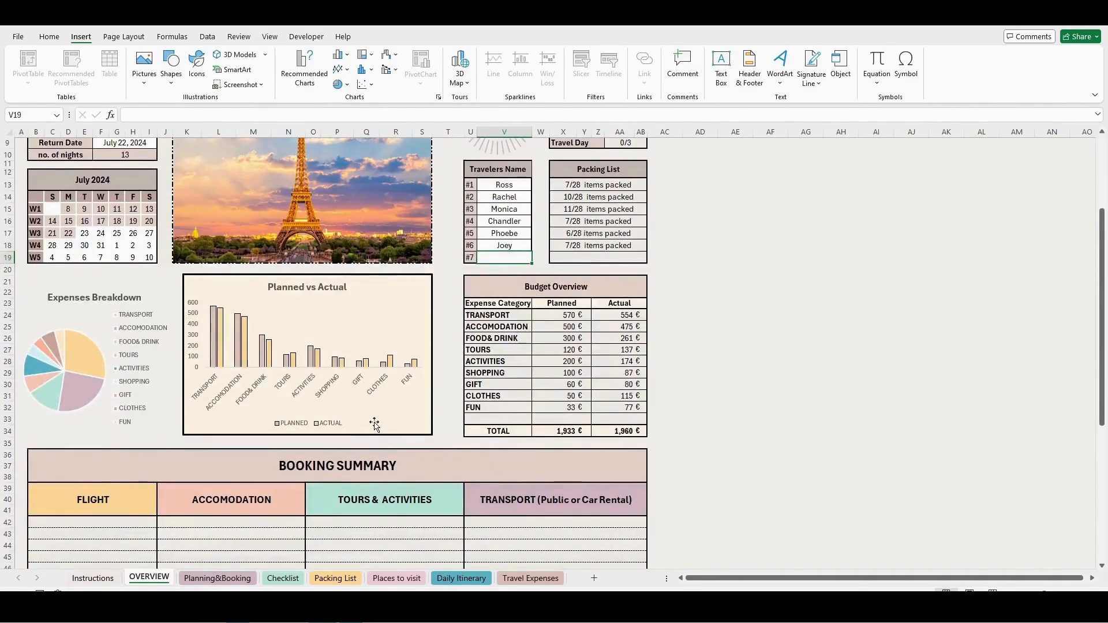
pyautogui.scroll(-5, 452, 424)
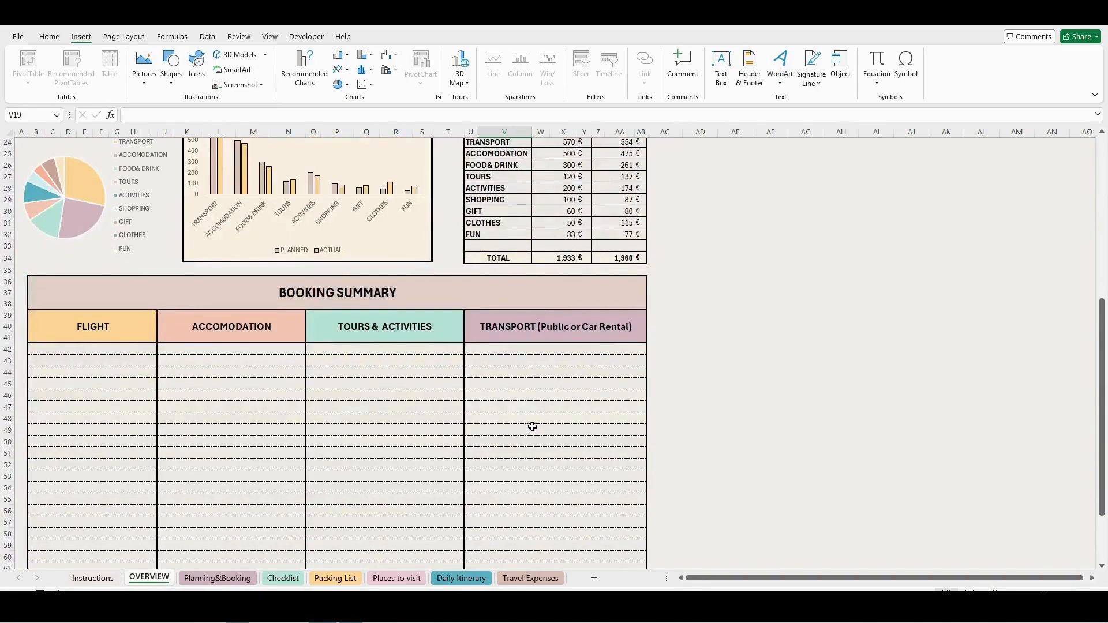
pyautogui.scroll(-1, 514, 425)
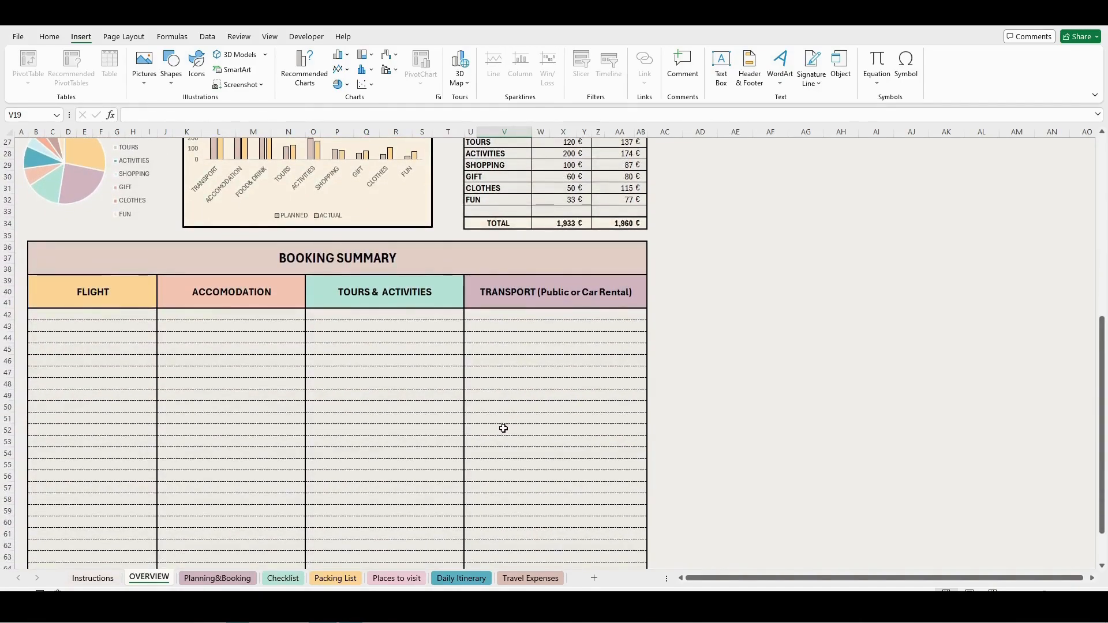
pyautogui.click(217, 578)
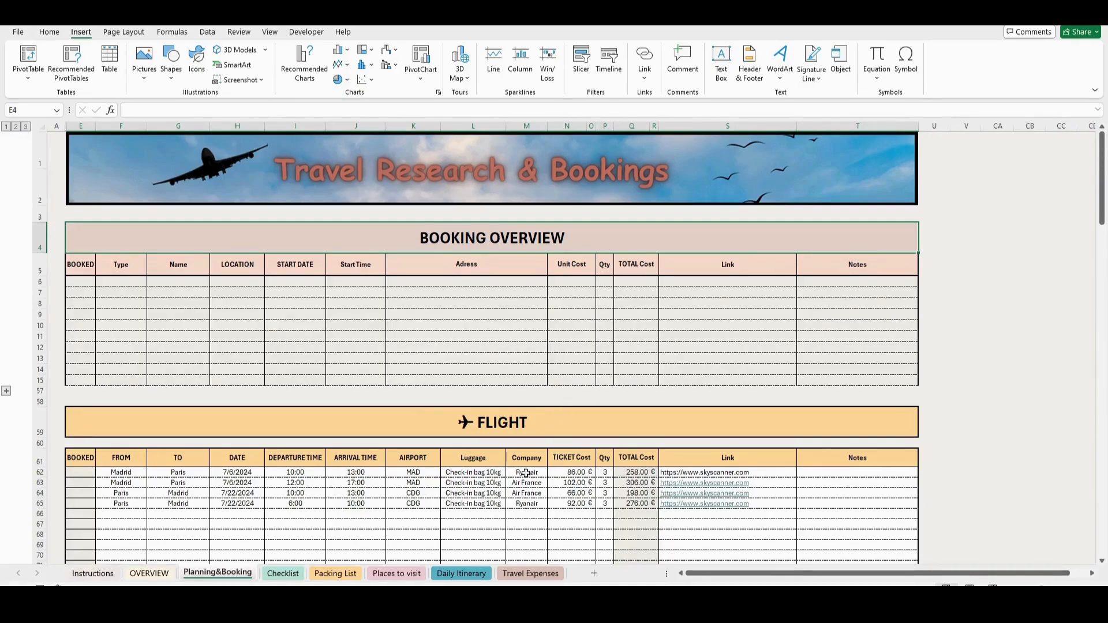
pyautogui.scroll(-2, 511, 485)
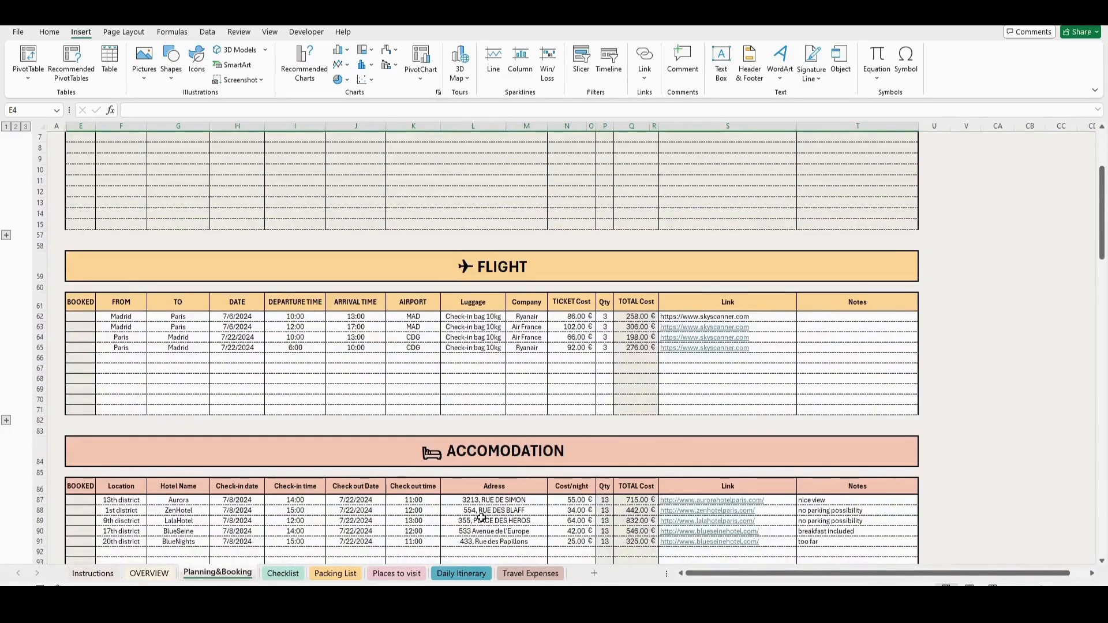
pyautogui.scroll(-2, 482, 516)
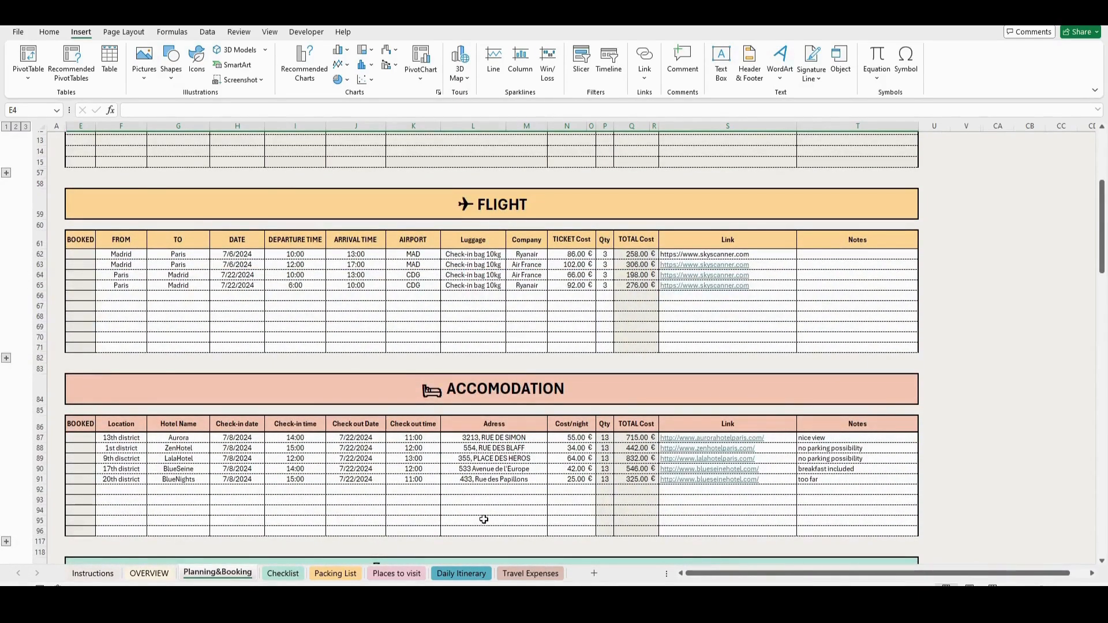
pyautogui.scroll(-4, 483, 519)
pyautogui.scroll(-6, 487, 522)
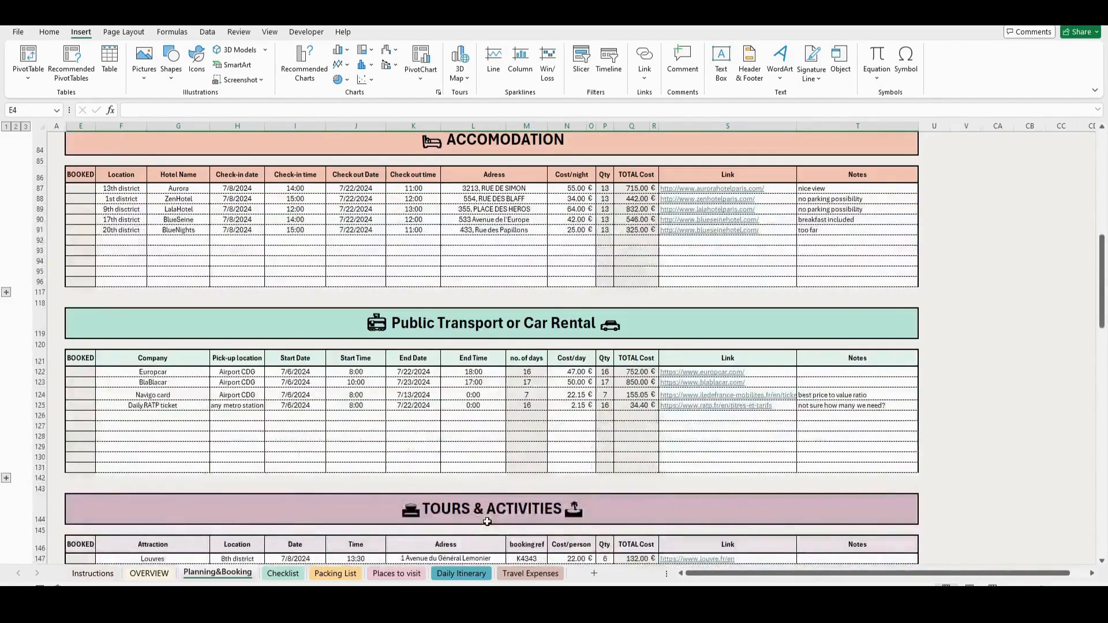
pyautogui.scroll(-1, 475, 501)
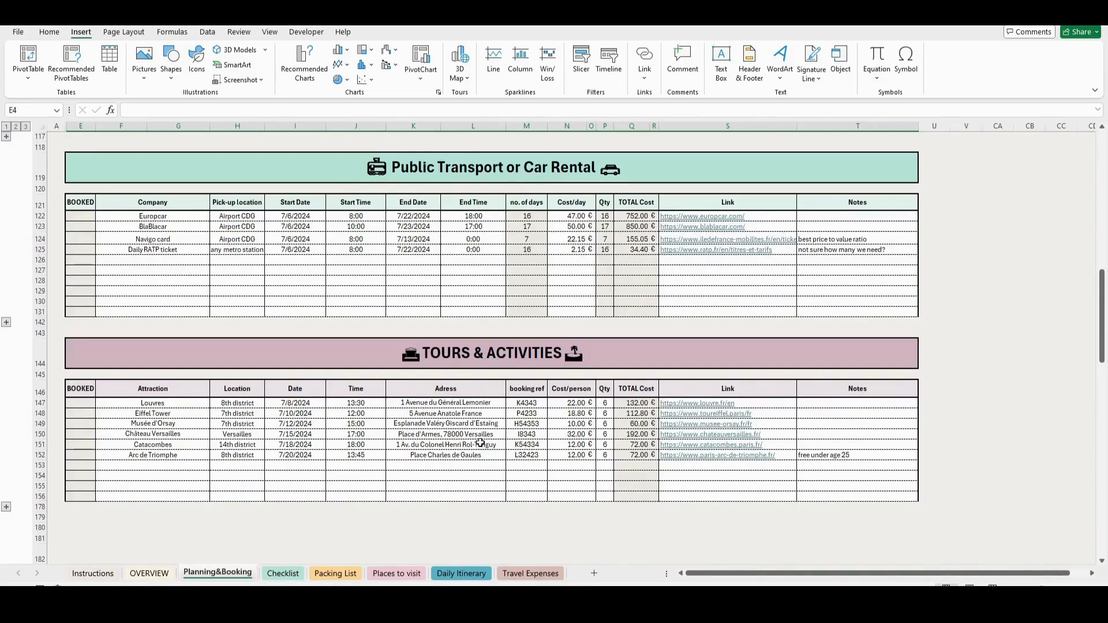
pyautogui.click(7, 507)
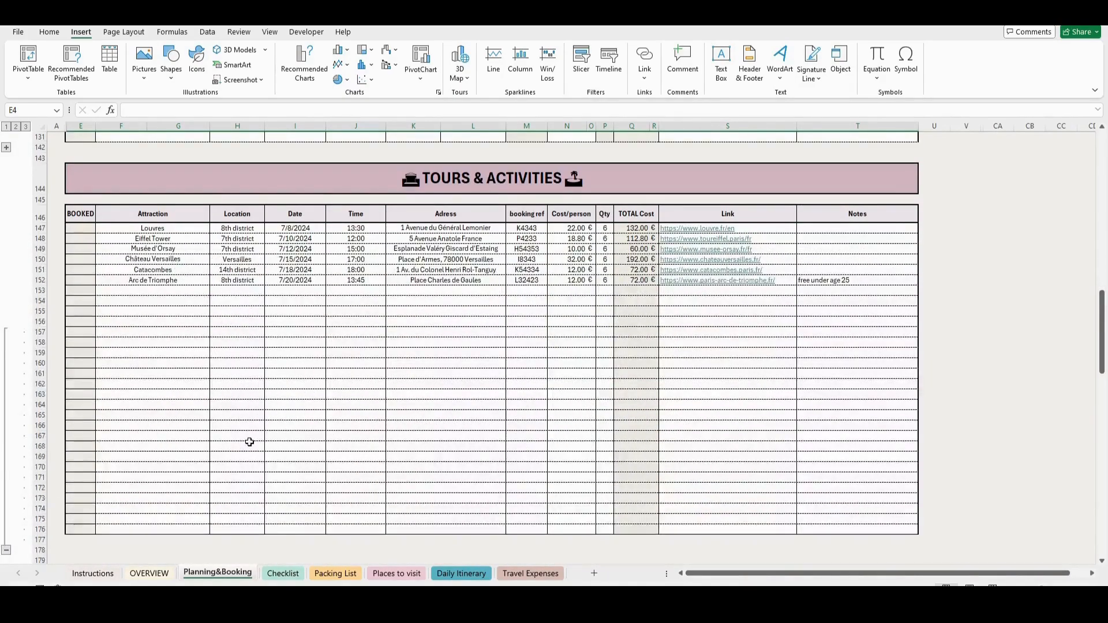
# - Add the hotel Charlotte in the 1st district to the first empty row of the Accomodation table
pyautogui.scroll(10, 247, 447)
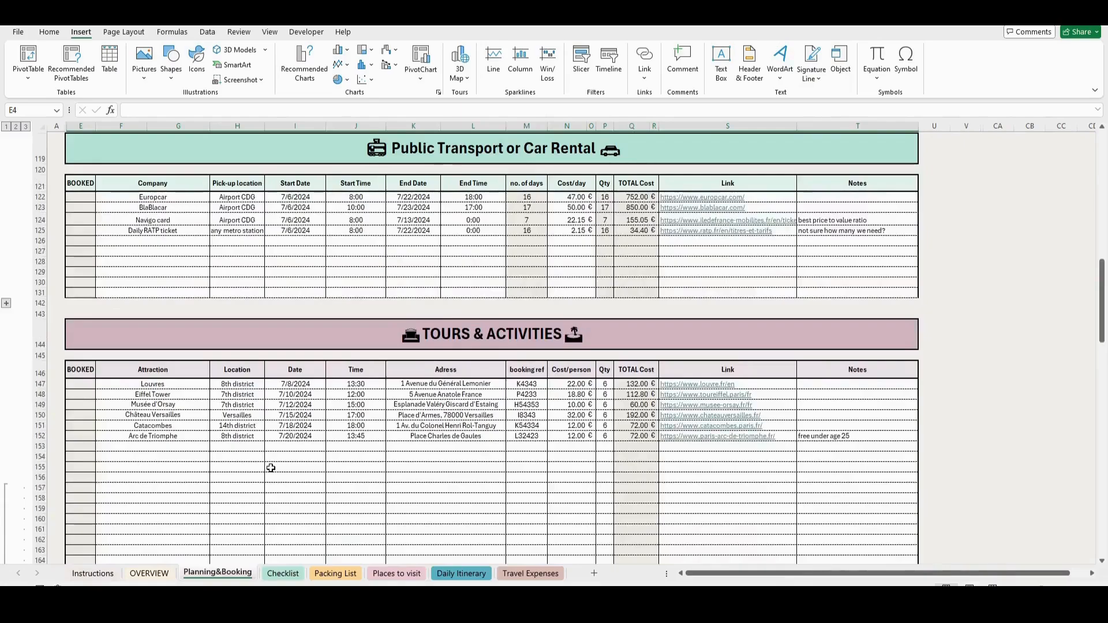
pyautogui.scroll(3, 271, 468)
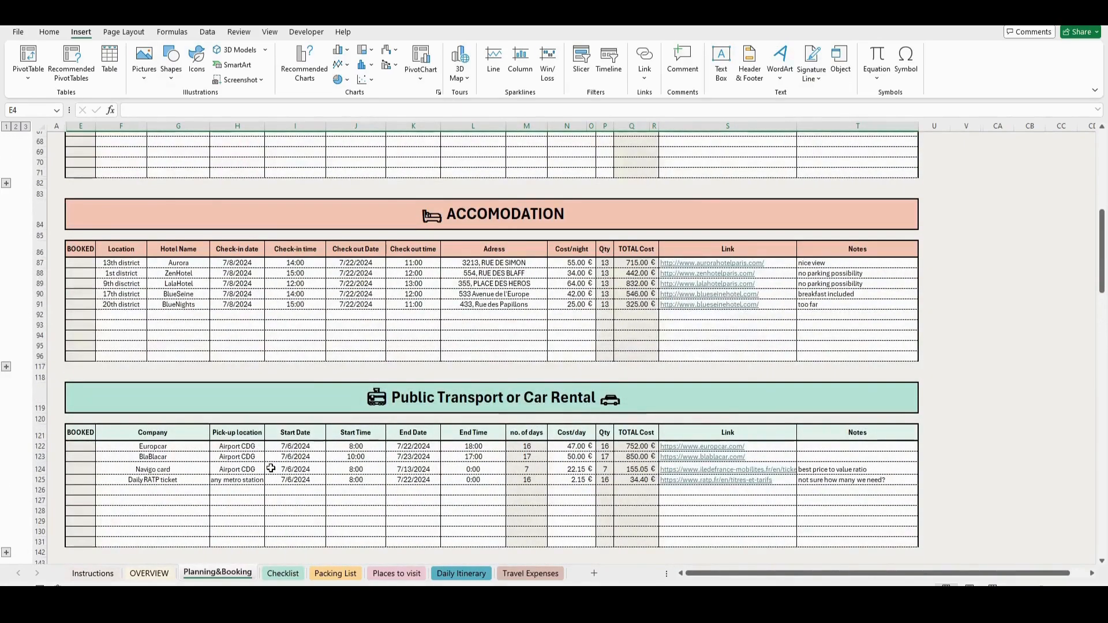
pyautogui.scroll(2, 270, 468)
pyautogui.scroll(3, 305, 457)
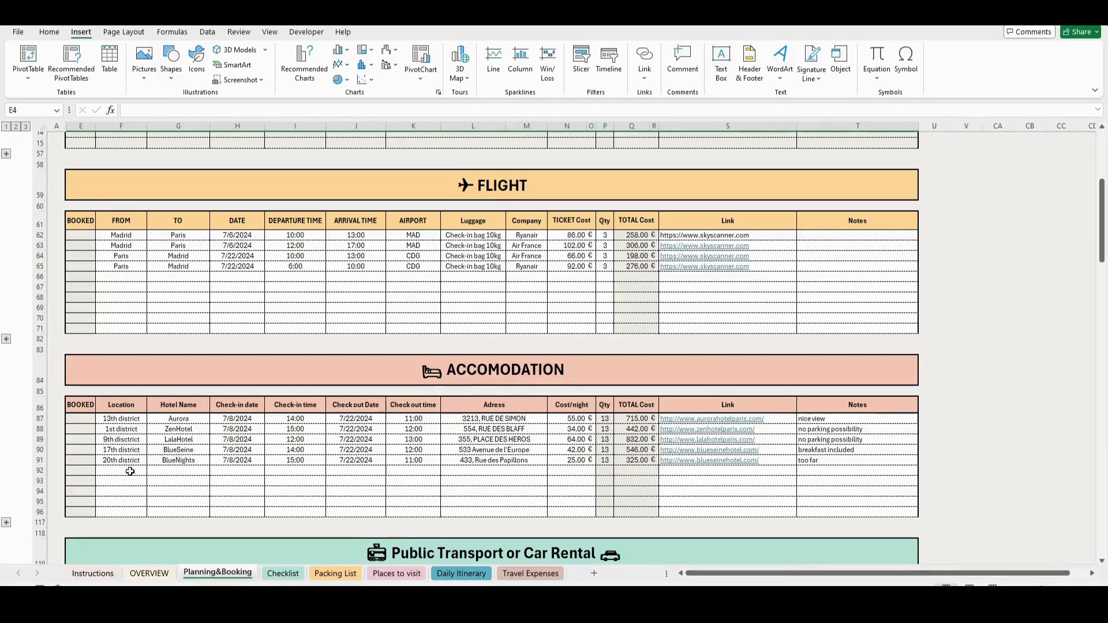
pyautogui.doubleClick(179, 473)
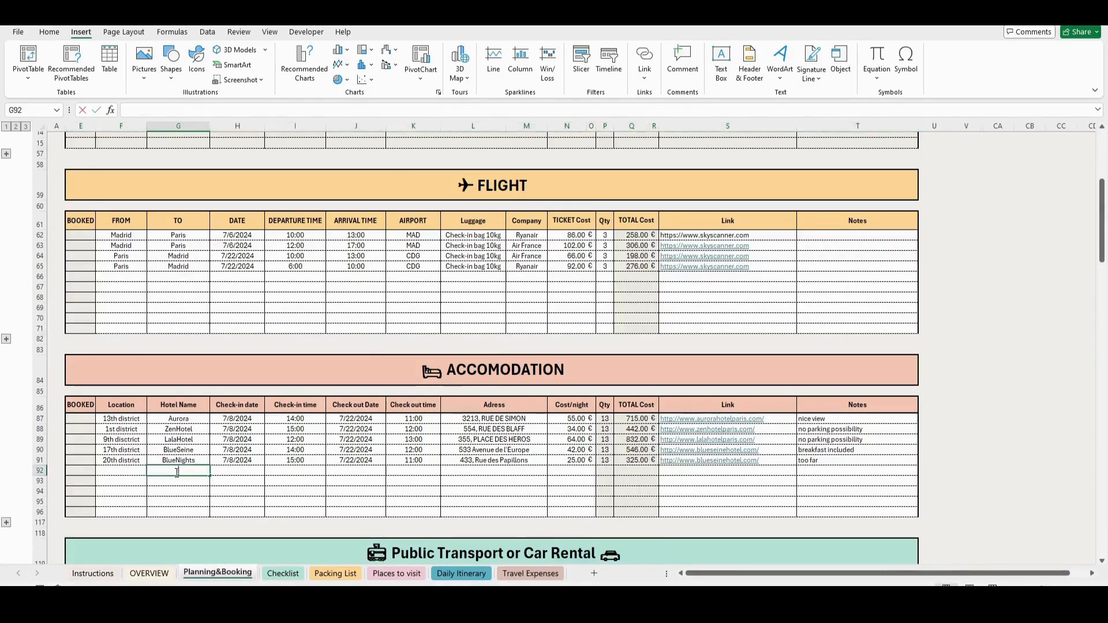
pyautogui.write('Cha')
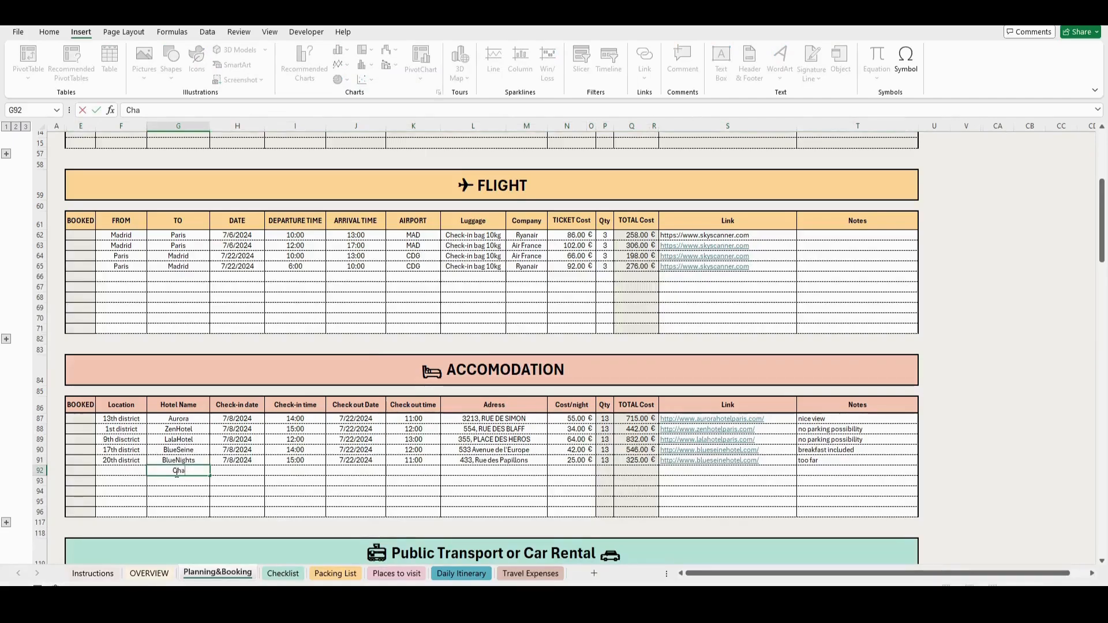
pyautogui.write('rlotte')
pyautogui.press('Return')
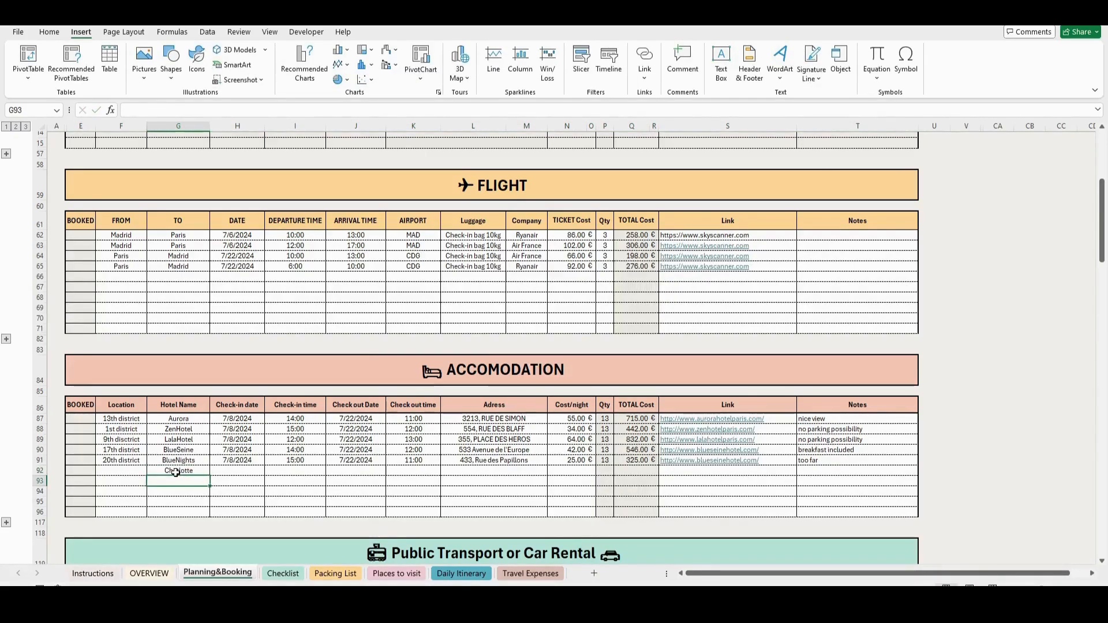
pyautogui.press('Left')
pyautogui.press('Up')
pyautogui.write('1st d')
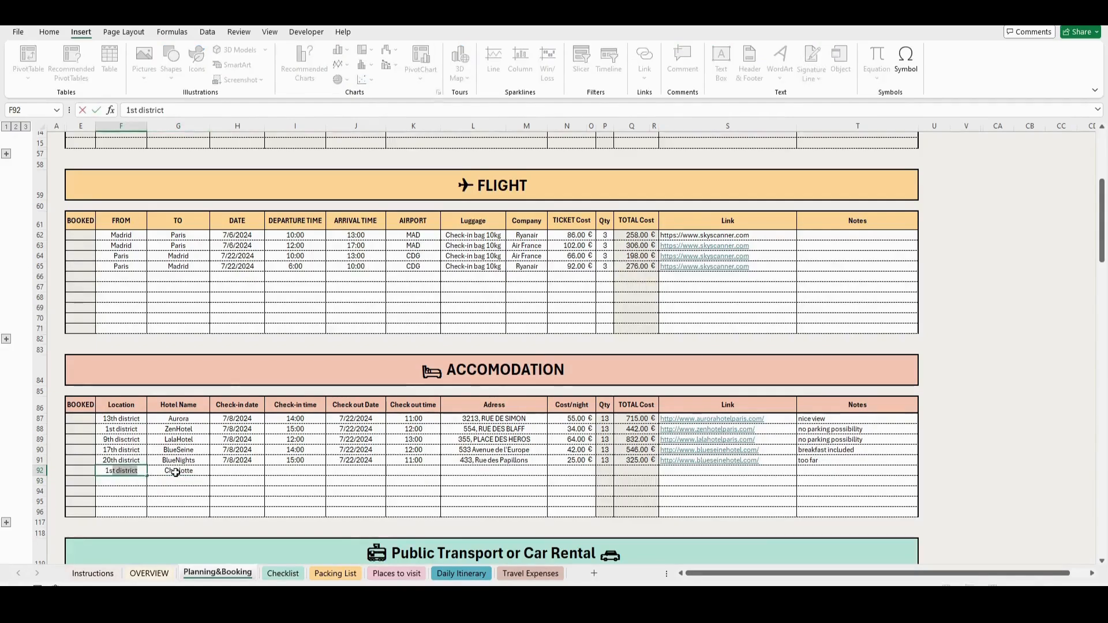
pyautogui.press('Return')
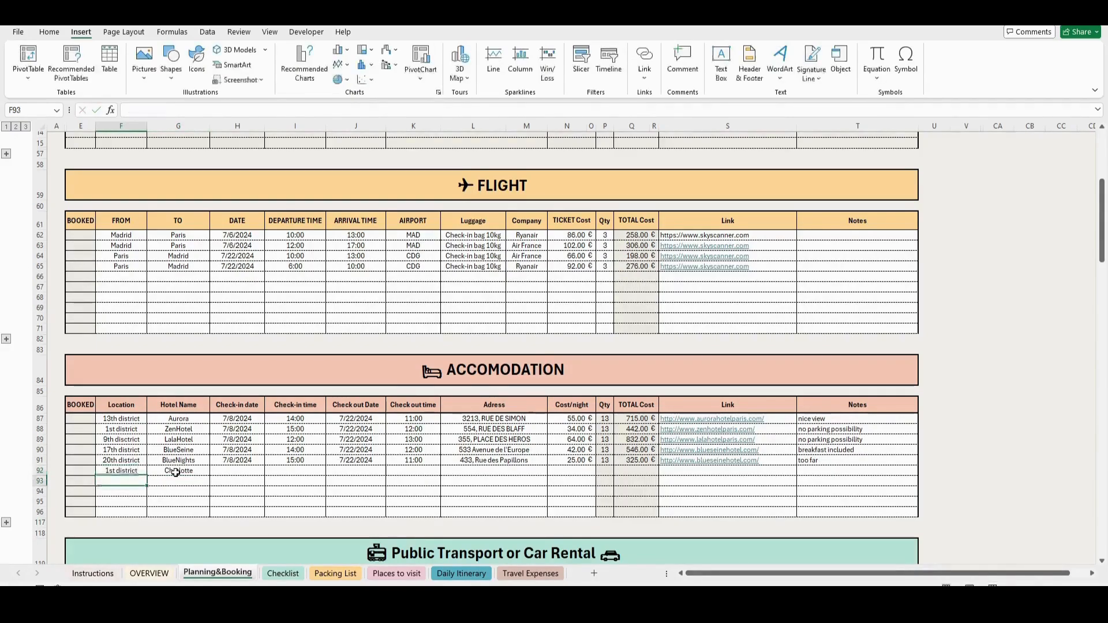
# - Set the Charlotte hotel's check-in date to 7/8/2024 and its check-in time to 10:00
pyautogui.press('Right')
pyautogui.press('Up')
pyautogui.press('Right')
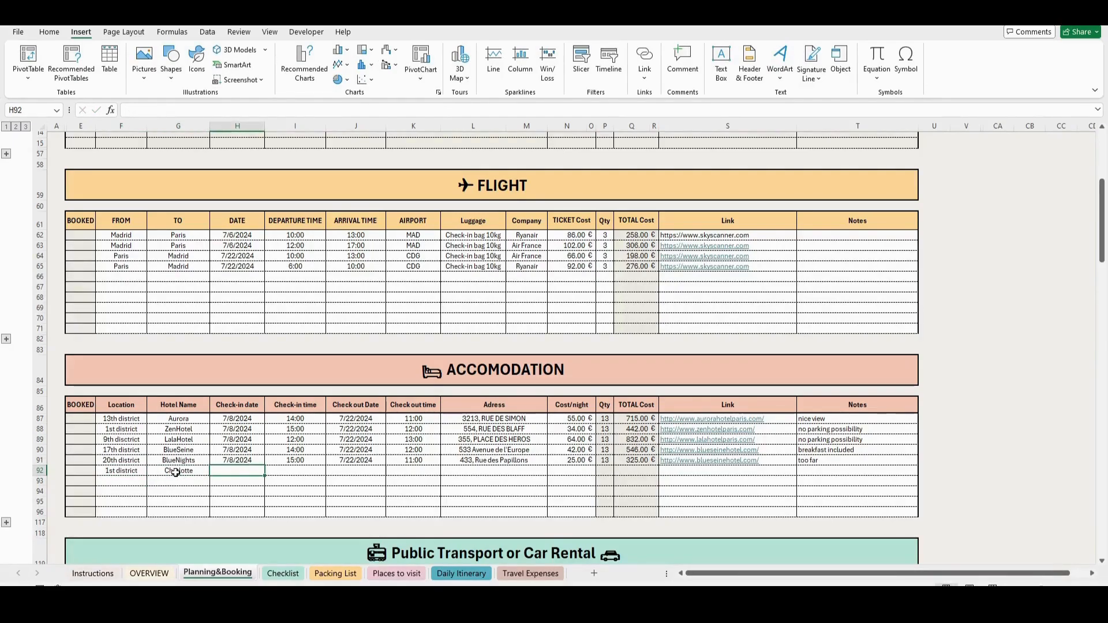
pyautogui.write('7/8/2024')
pyautogui.press('Return')
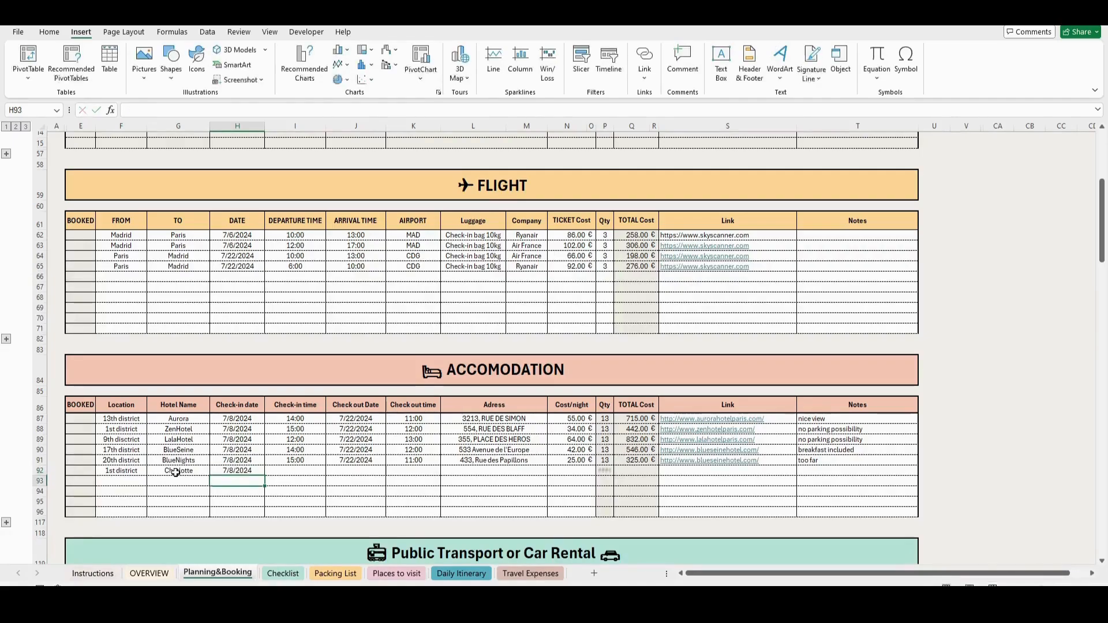
pyautogui.press('Right')
pyautogui.press('Up')
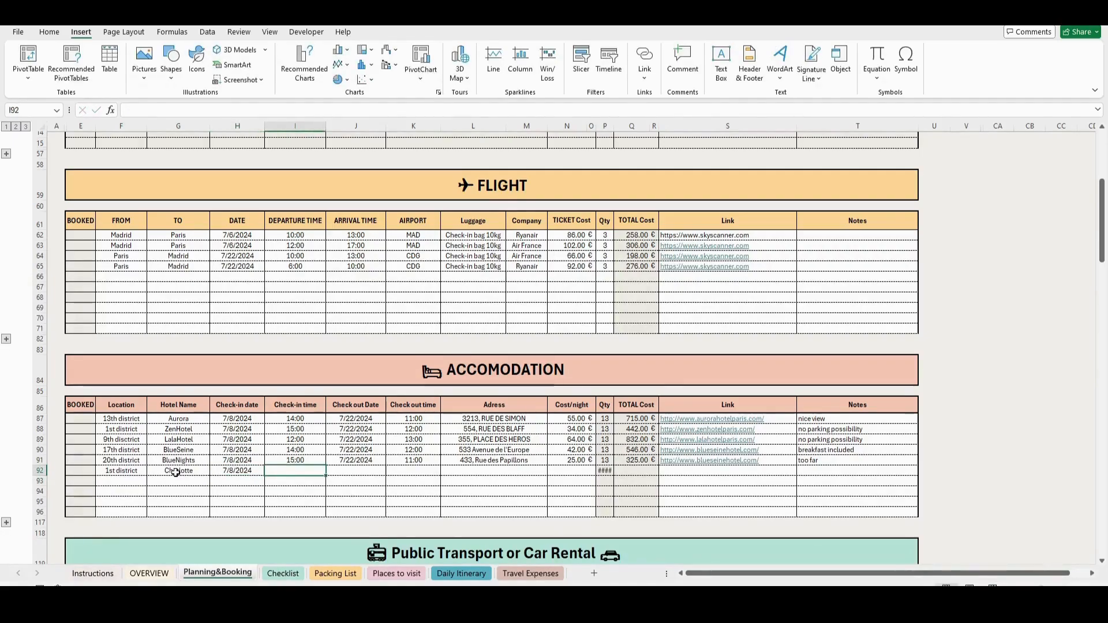
pyautogui.write('10:00')
pyautogui.press('Return')
# - Set the Charlotte hotel's check-out date to 7/22/2024
pyautogui.press('Right')
pyautogui.press('Up')
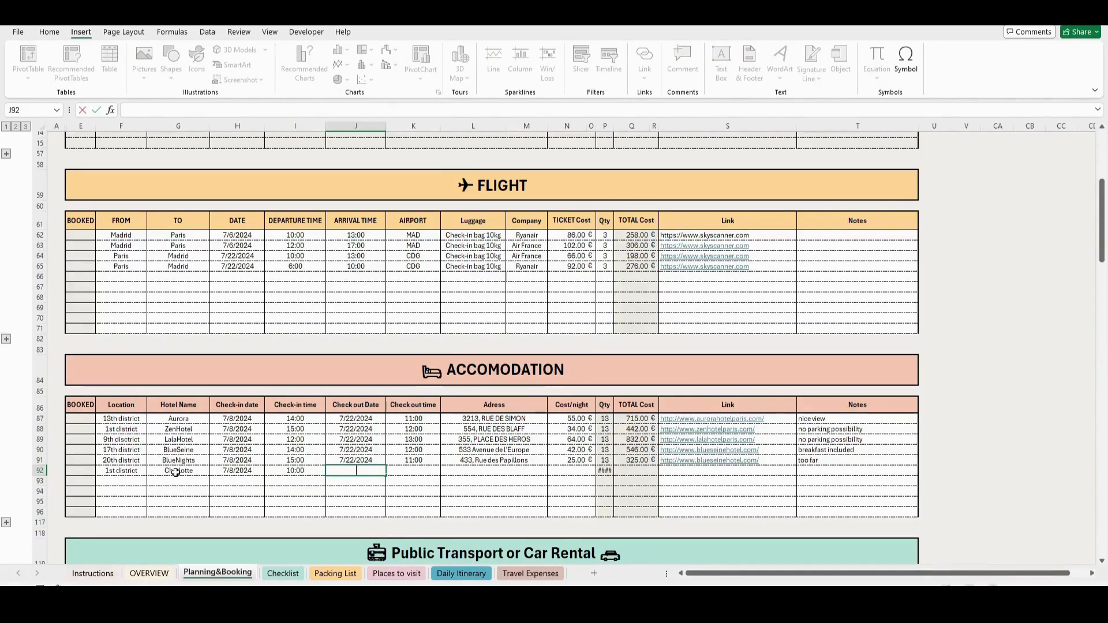
pyautogui.write('7/22/2024')
pyautogui.press('Tab')
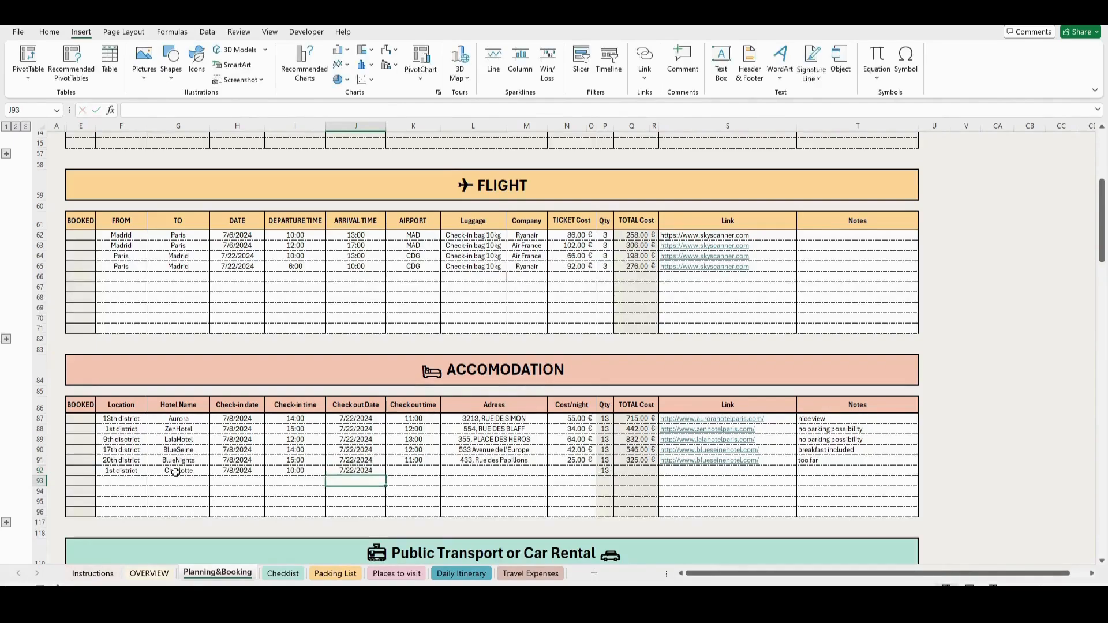
# - Set the Charlotte hotel's check-out time to 15:00 in the Accomodation table
pyautogui.write('15')
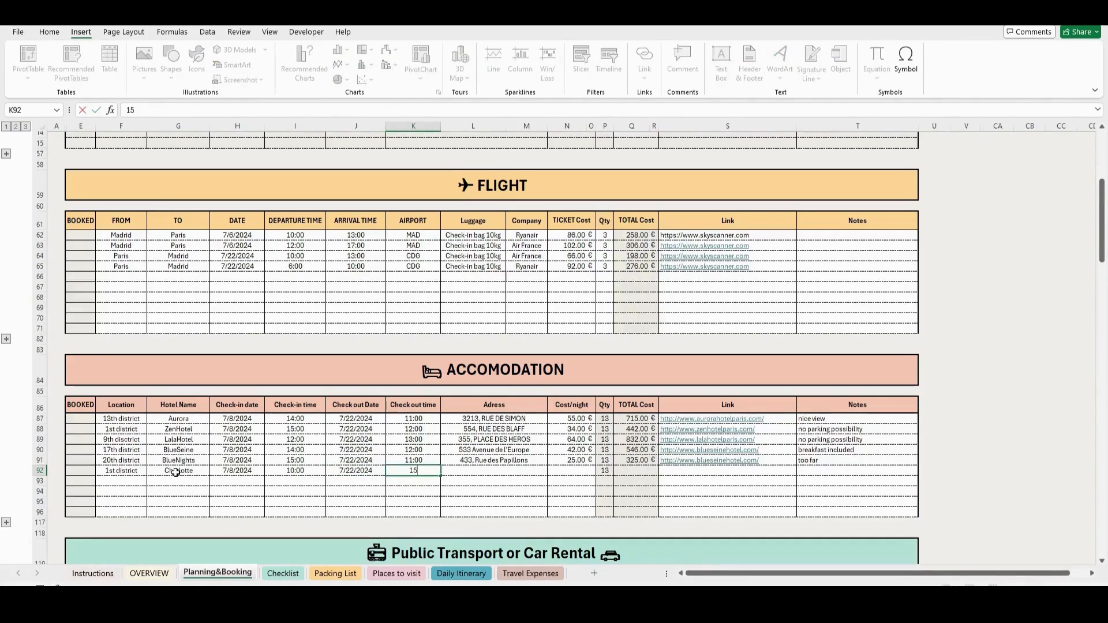
pyautogui.write(':00')
pyautogui.press('Tab')
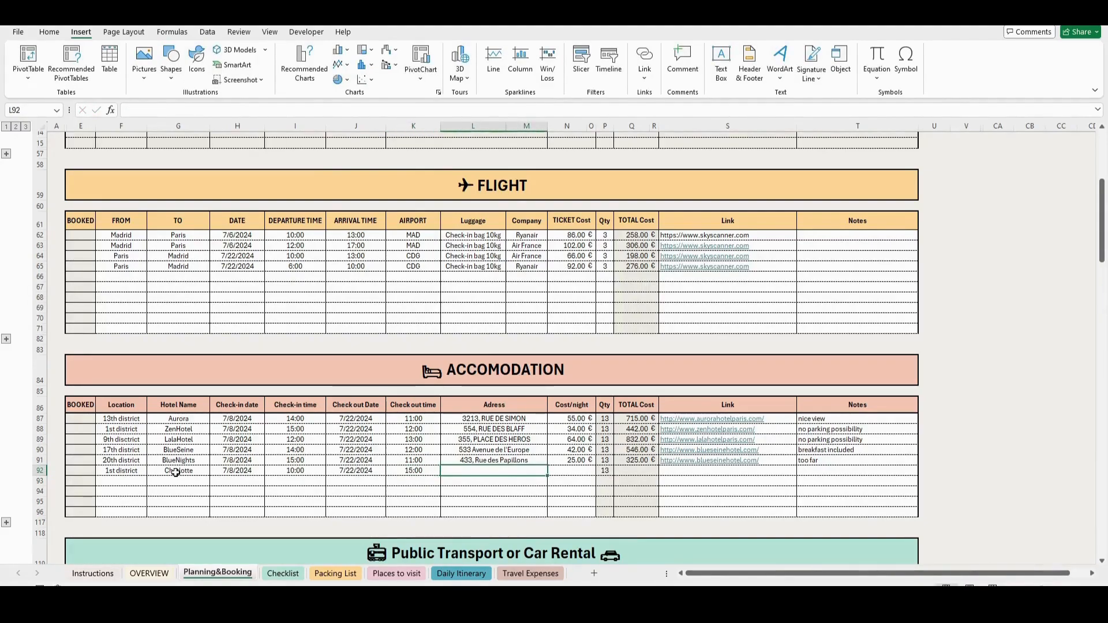
# - Enter the Charlotte hotel's street address and set its cost per night to 65 €
pyautogui.write('1 Rue des Écoles')
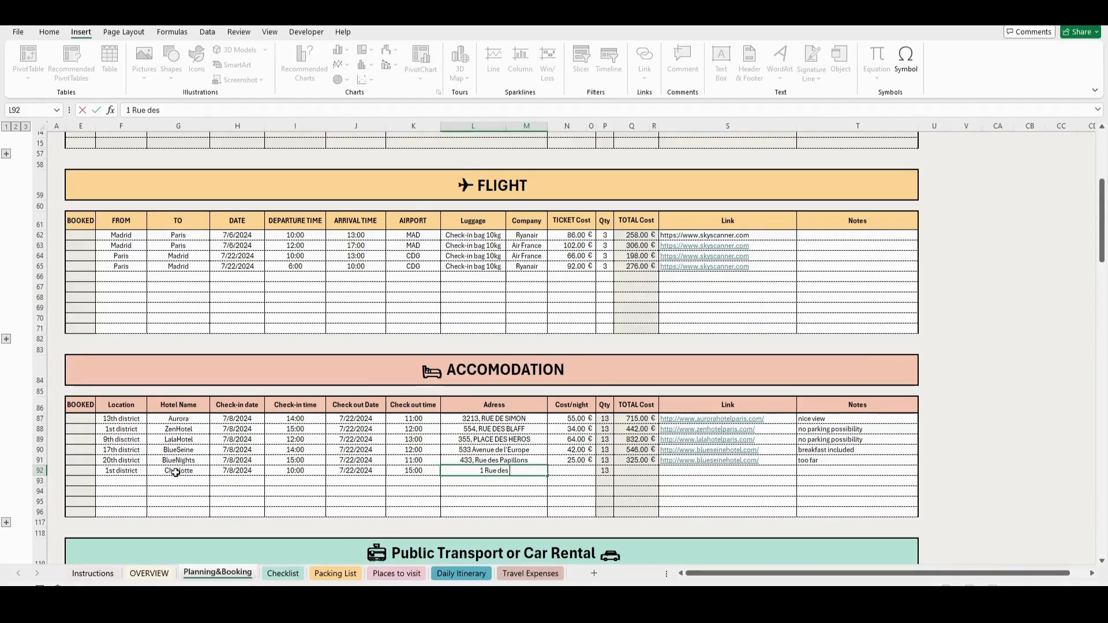
pyautogui.press('Return')
pyautogui.press('Tab')
pyautogui.press('Up')
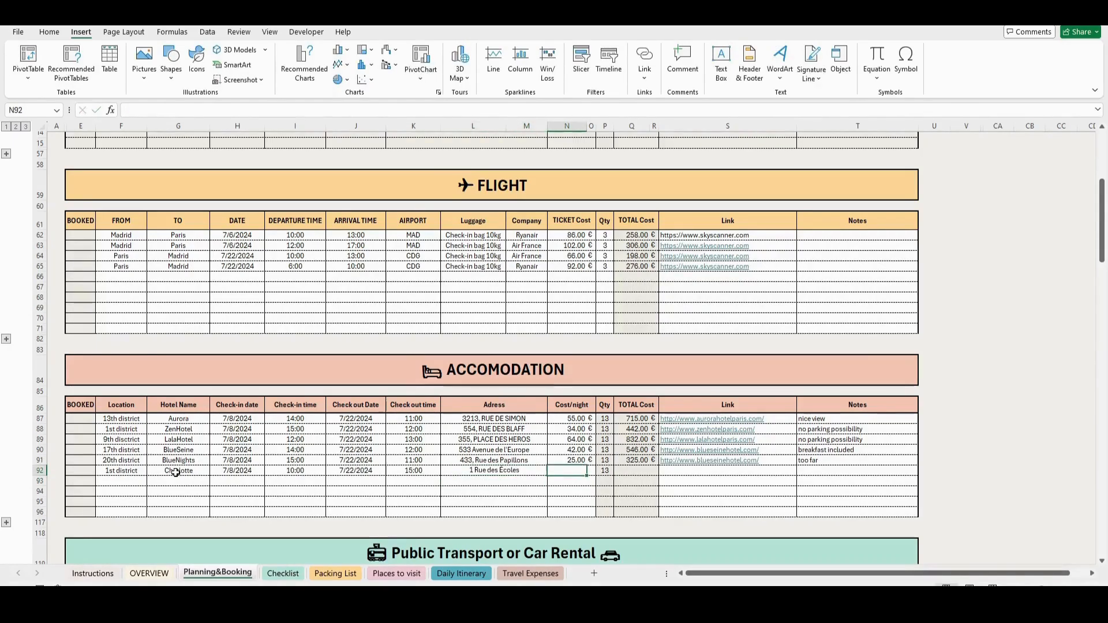
pyautogui.write('65')
pyautogui.press('Return')
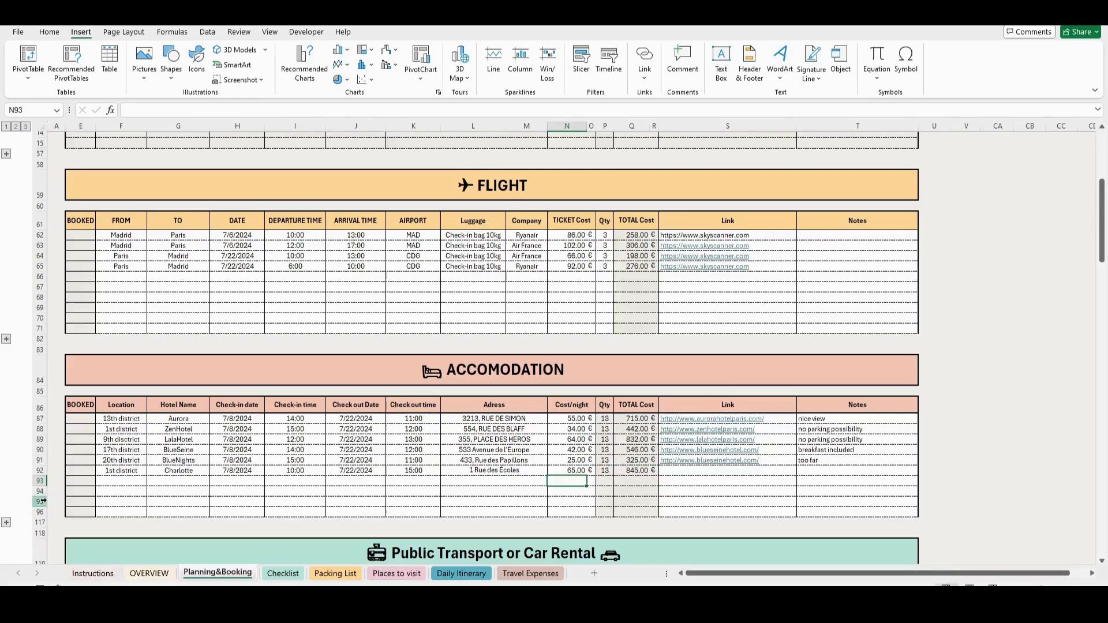
# - Mark the BlueNights hotel in the Accomodation table as booked
pyautogui.click(94, 456)
pyautogui.click(101, 460)
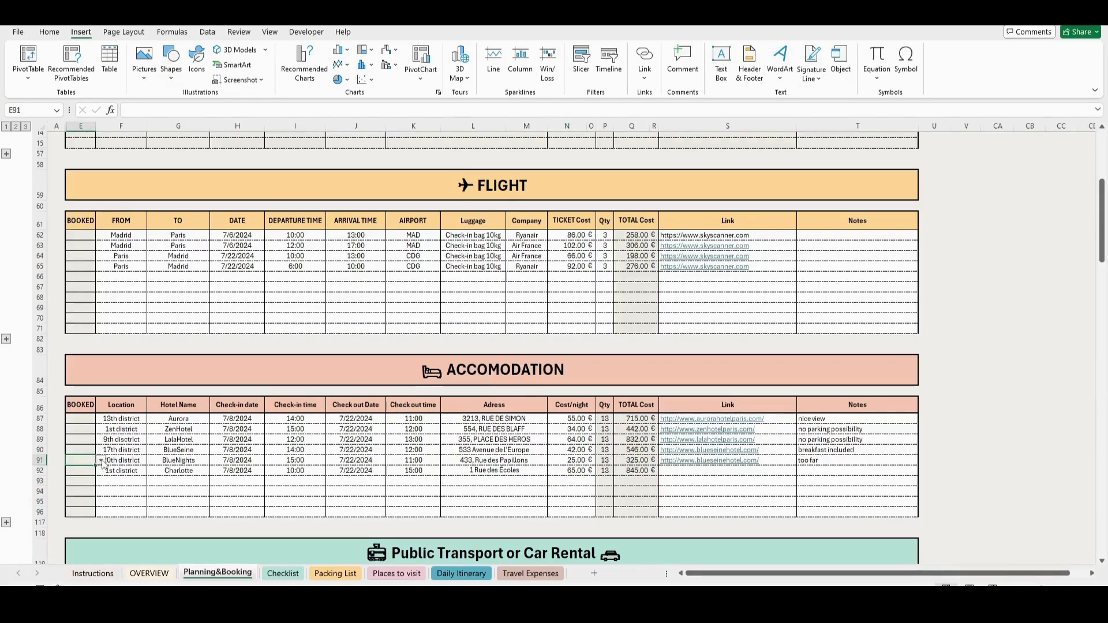
pyautogui.click(87, 473)
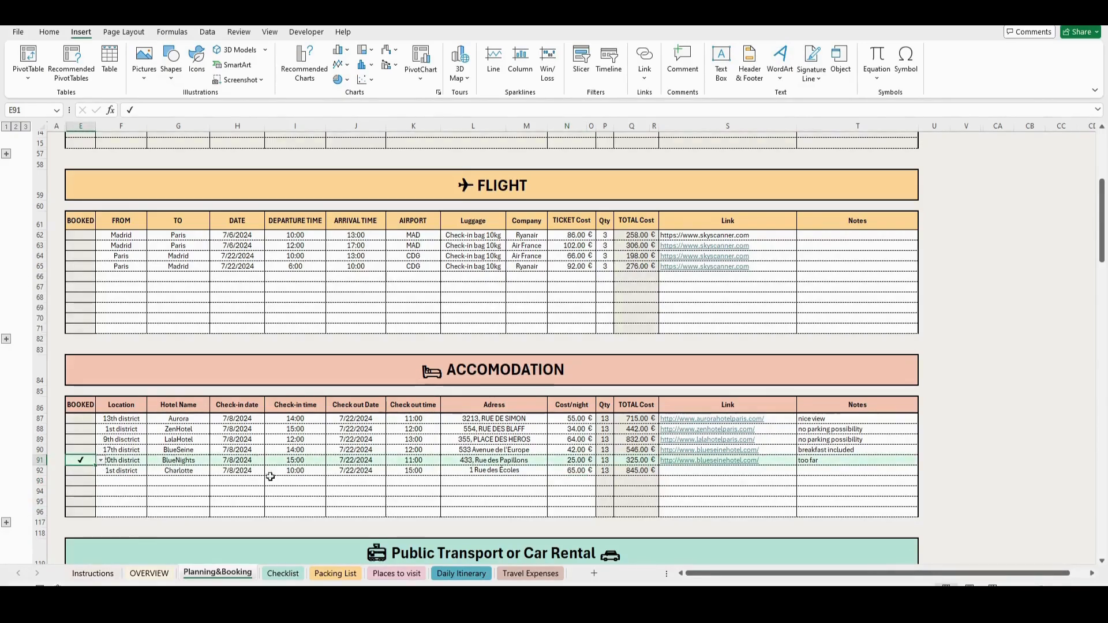
# - Mark the Navigo card in the Public Transport or Car Rental table as booked
pyautogui.scroll(-2, 300, 482)
pyautogui.scroll(-3, 93, 479)
pyautogui.click(82, 440)
pyautogui.click(101, 442)
pyautogui.click(86, 452)
# - Mark the Musée d'Orsay, Catacombes and Arc de Triomphe activities and both Paris-to-Madrid flights as booked
pyautogui.scroll(-2, 104, 463)
pyautogui.scroll(-3, 104, 462)
pyautogui.click(90, 437)
pyautogui.click(101, 441)
pyautogui.click(90, 450)
pyautogui.click(90, 457)
pyautogui.click(101, 459)
pyautogui.click(86, 469)
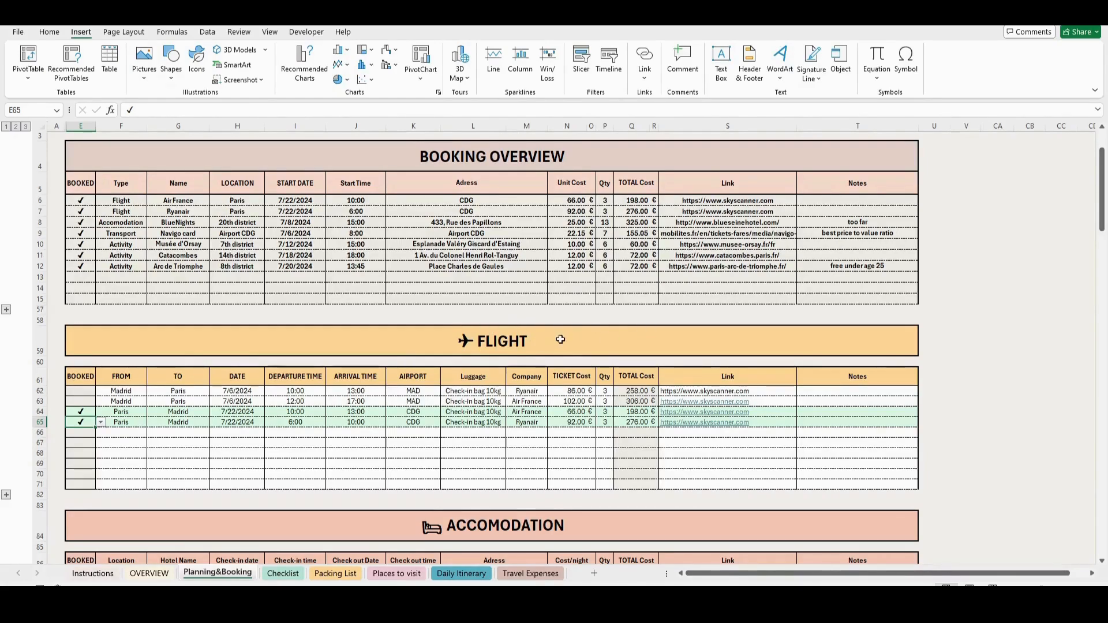
# - Check the booking summary on the OVERVIEW sheet and add the task Rent a car to the Checklist's Months before the Travel list
pyautogui.hotkey('ctrl', 'pageup')
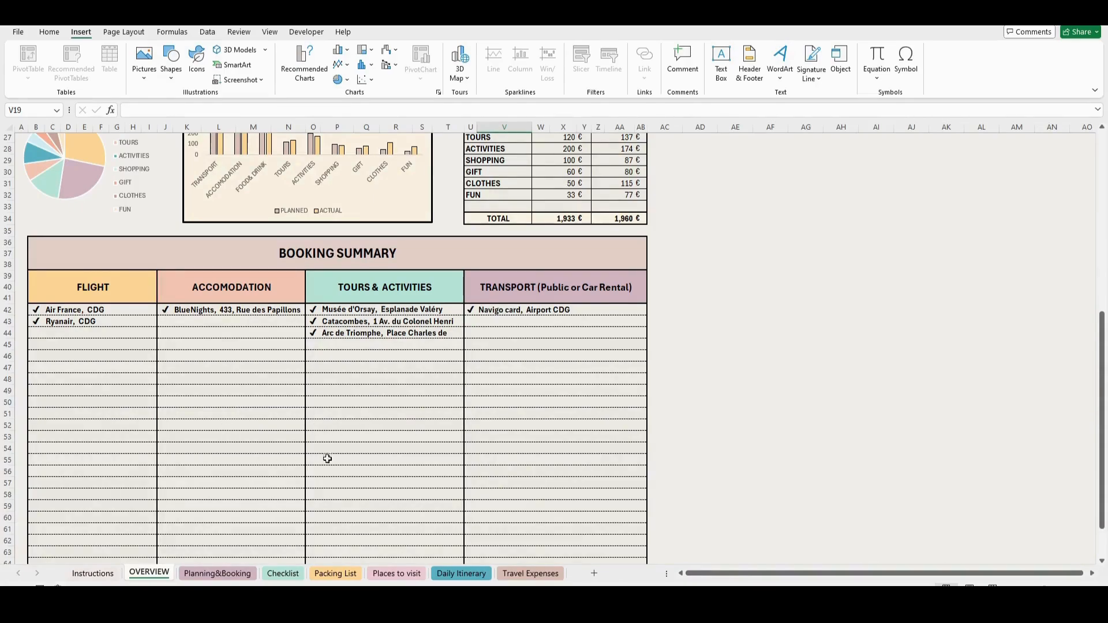
pyautogui.click(283, 574)
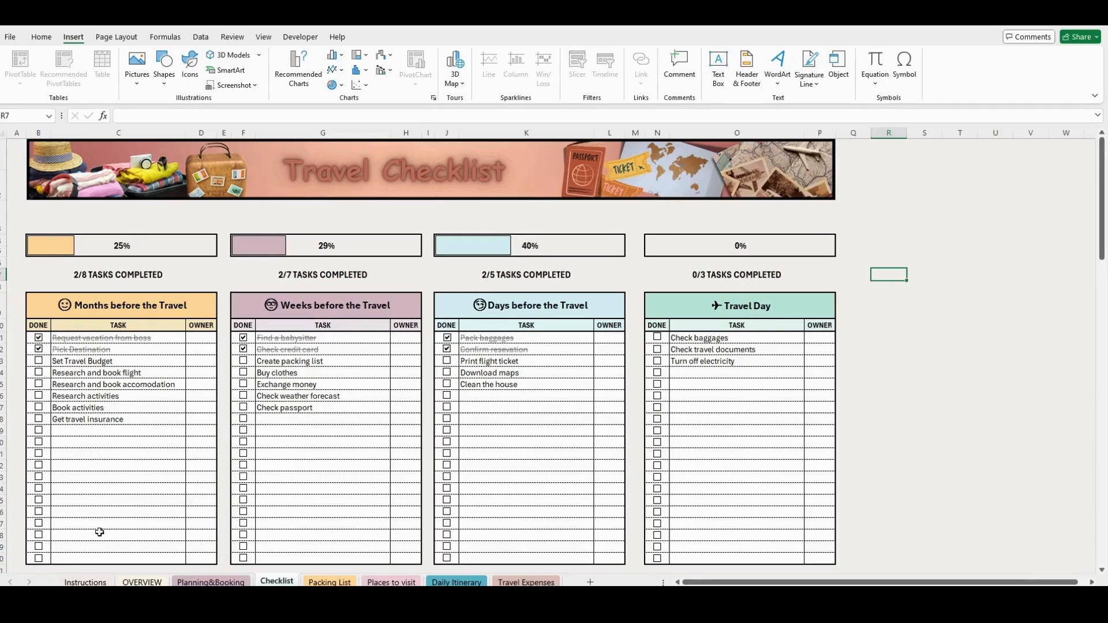
pyautogui.doubleClick(97, 432)
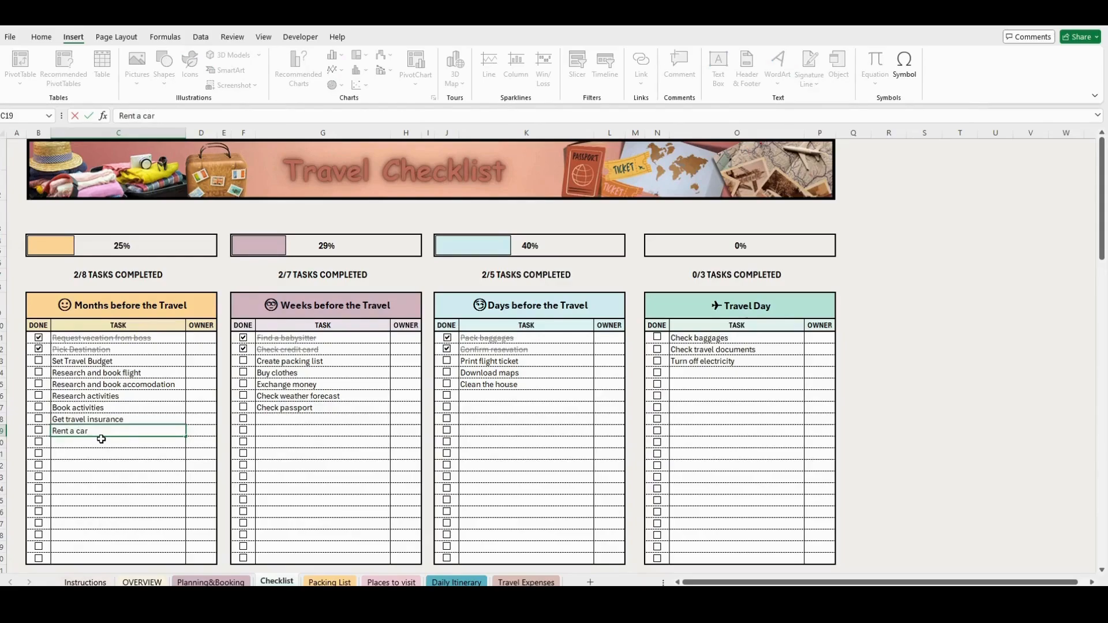
pyautogui.press('Return')
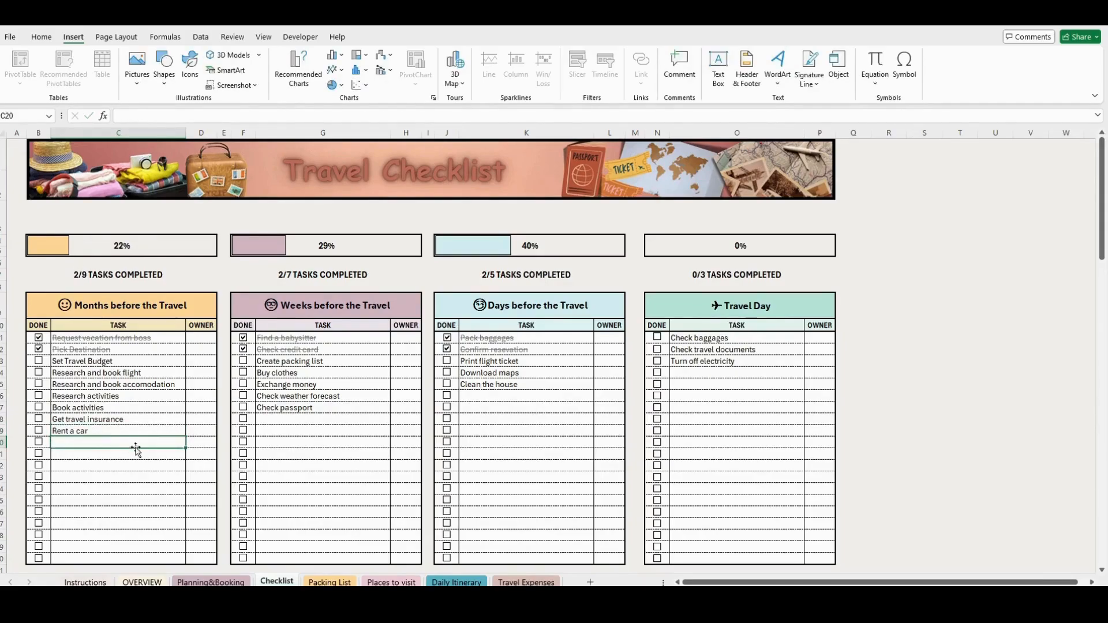
# - Assign the second traveler in the list as owner of the Rent a car and Get travel insurance tasks
pyautogui.click(202, 426)
pyautogui.click(221, 431)
pyautogui.click(214, 450)
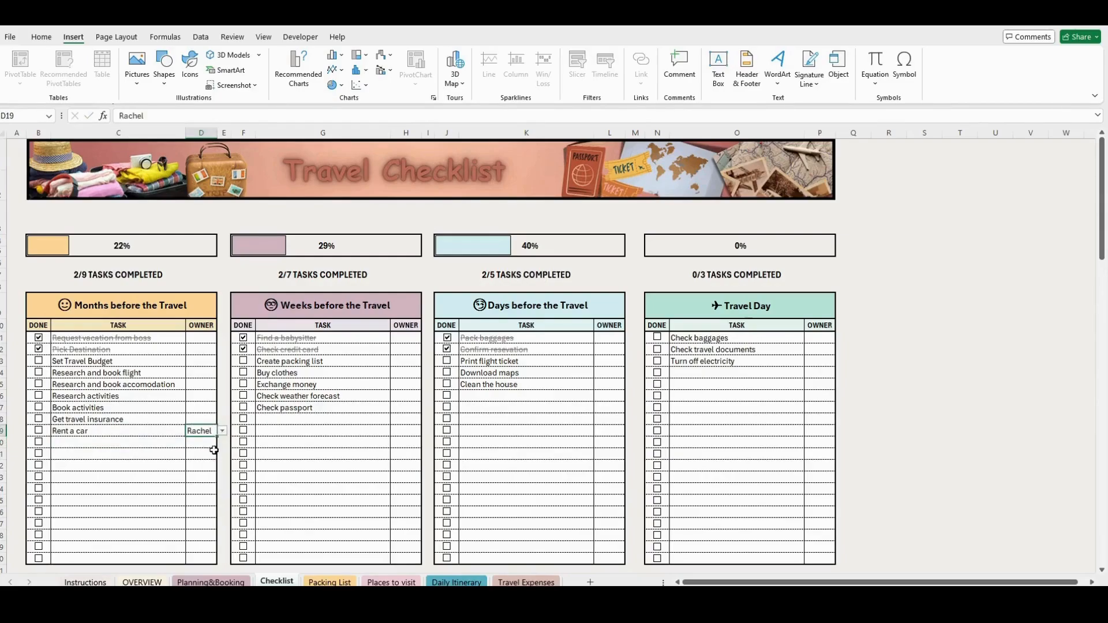
pyautogui.click(209, 420)
pyautogui.click(221, 420)
pyautogui.click(211, 441)
# - Assign the third traveler as owner of the Book activities task and mark that task as done
pyautogui.click(207, 408)
pyautogui.click(221, 407)
pyautogui.click(206, 441)
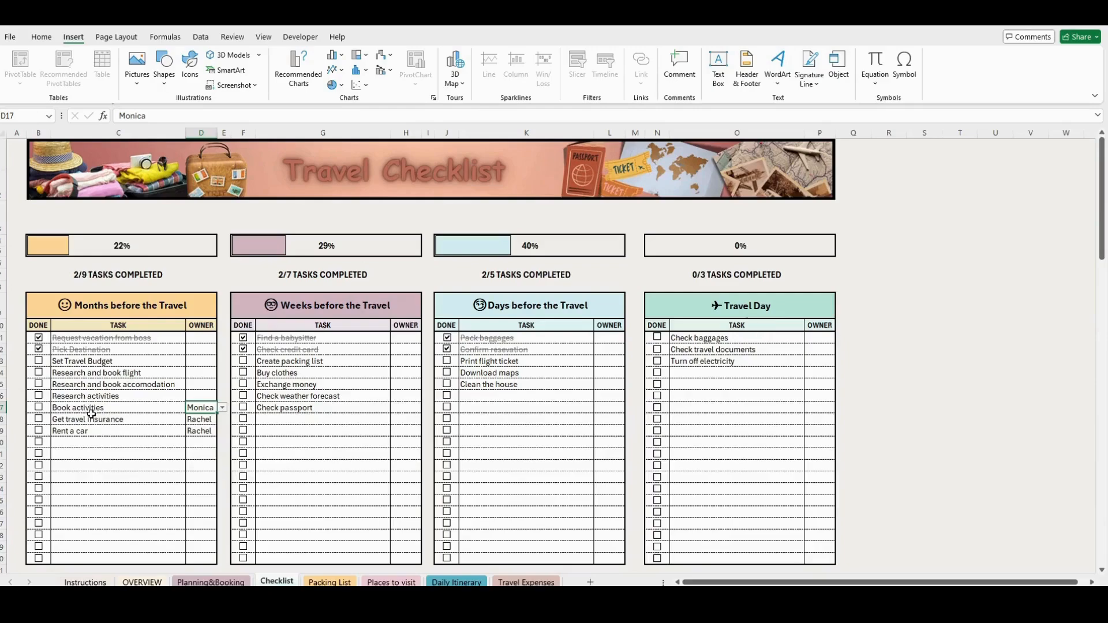
pyautogui.click(39, 409)
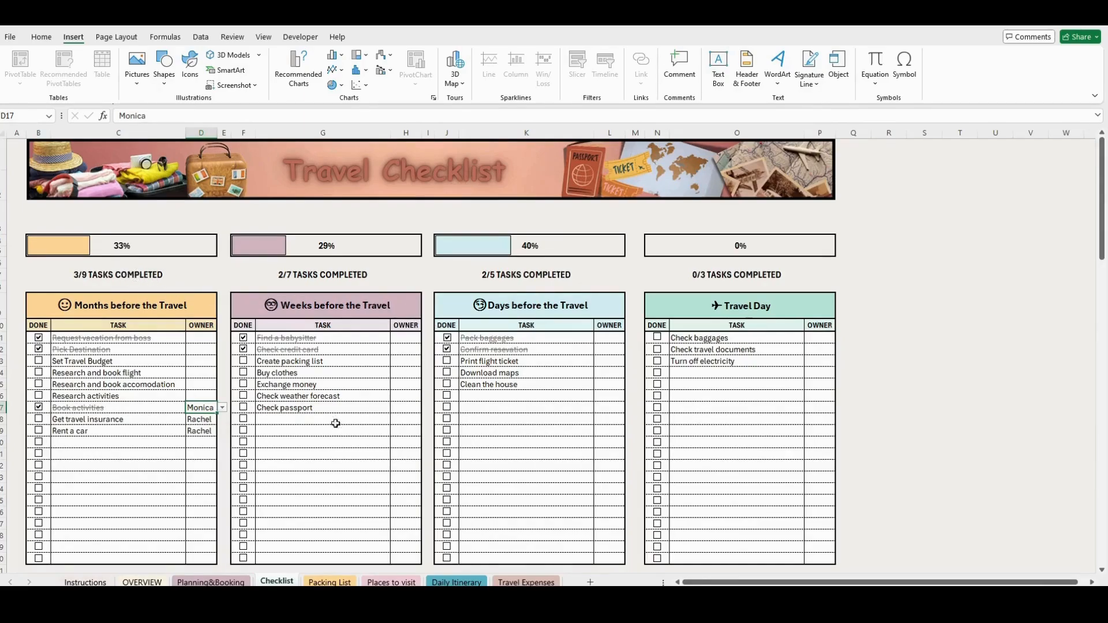
# - Open the Packing List sheet, jump to the sixth traveler's packing list and look over the neighbouring lists
pyautogui.click(326, 581)
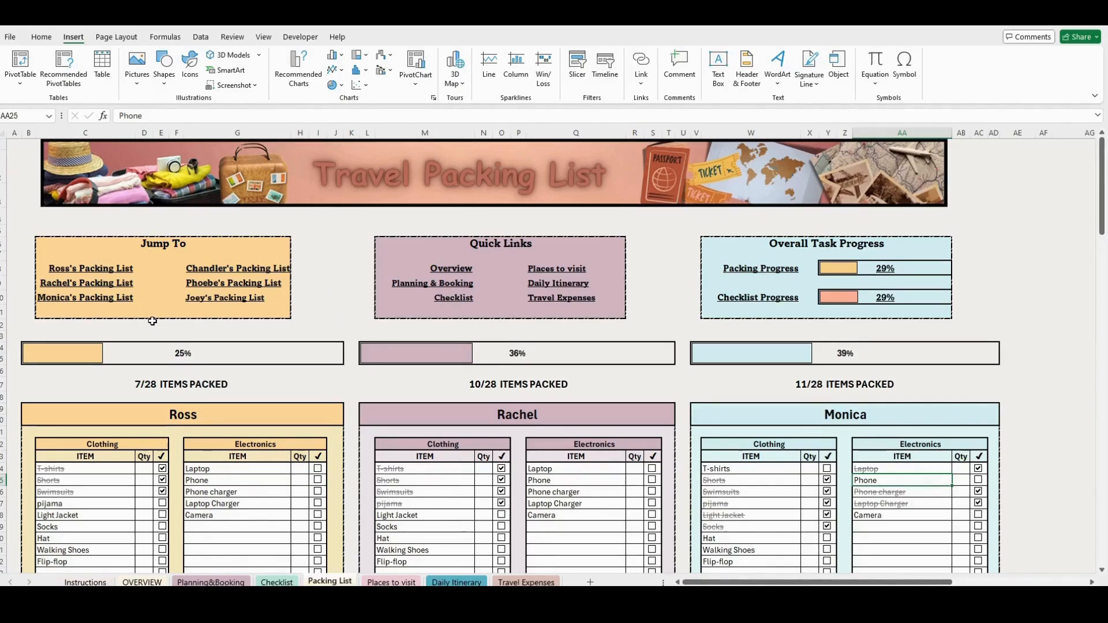
pyautogui.click(231, 308)
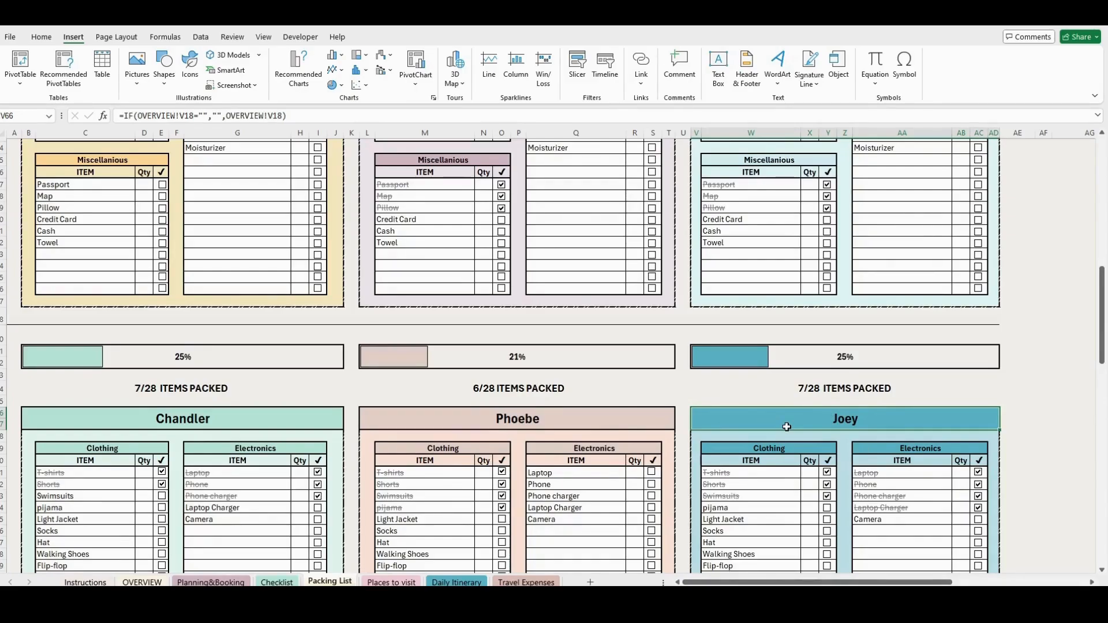
pyautogui.scroll(-1, 413, 502)
pyautogui.scroll(5, 413, 502)
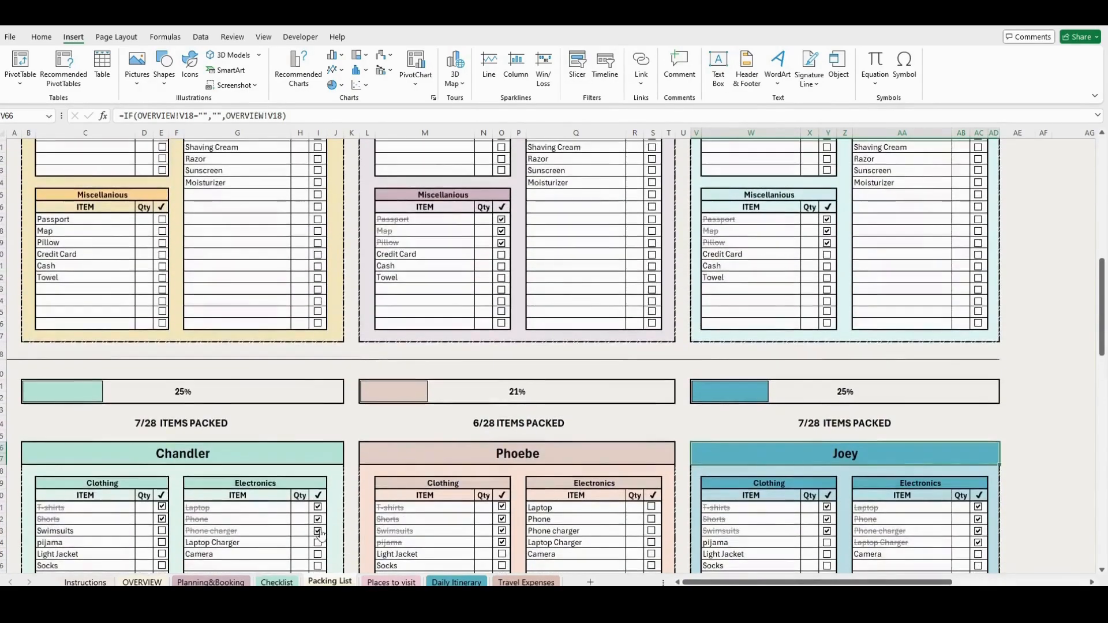
pyautogui.scroll(4, 321, 535)
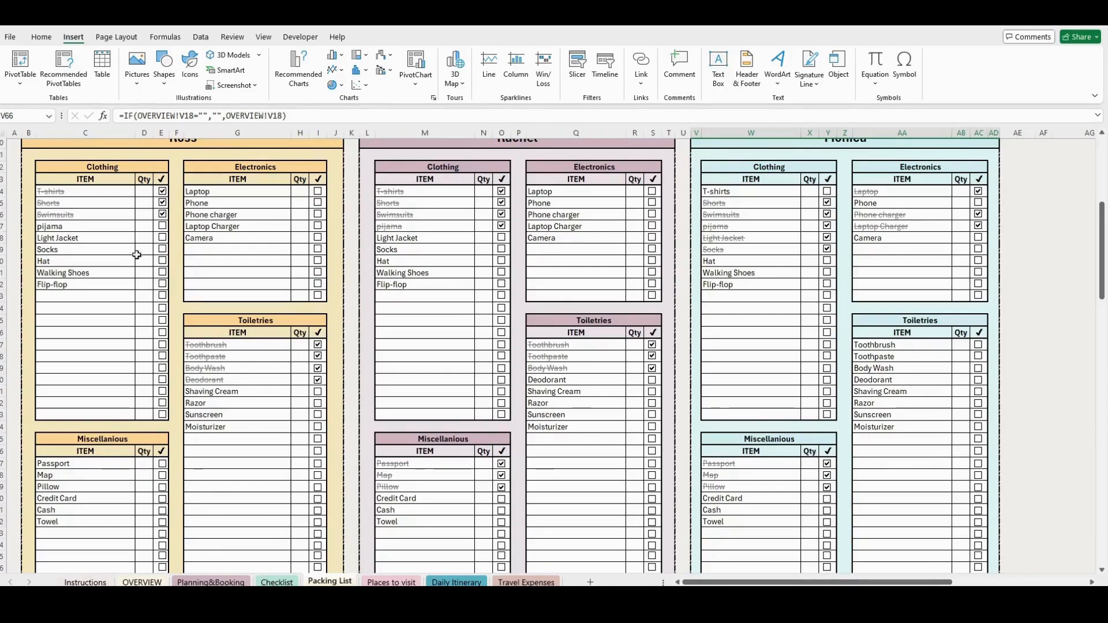
# - Mark pijama, Light Jacket and Socks as packed in the first traveler's Clothing list
pyautogui.click(163, 226)
pyautogui.scroll(5, 166, 252)
pyautogui.click(163, 411)
pyautogui.click(163, 424)
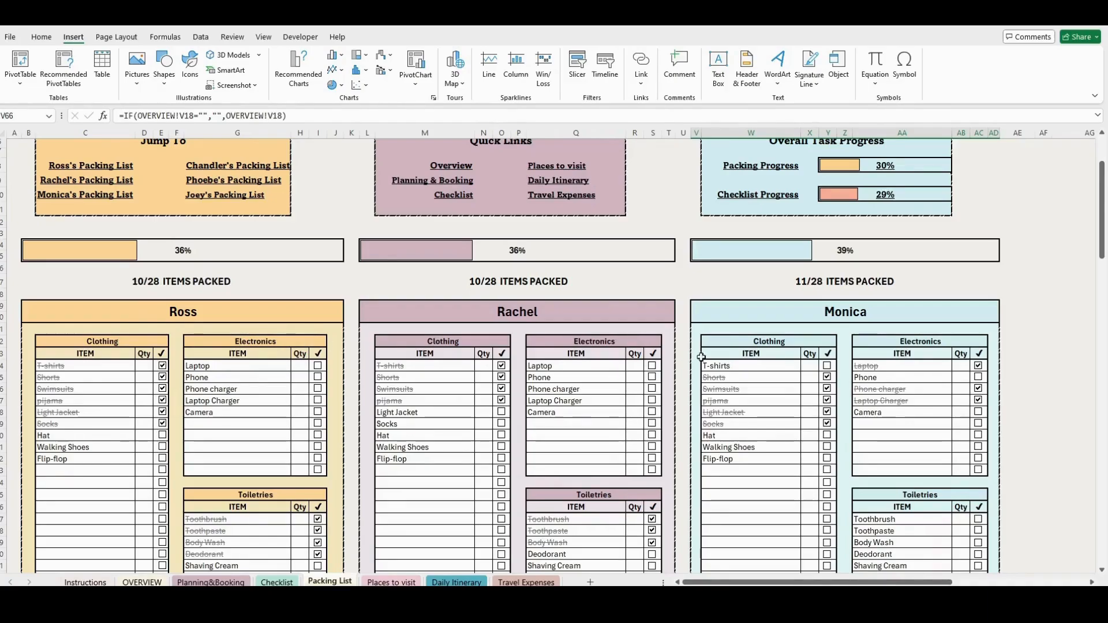
pyautogui.scroll(3, 750, 335)
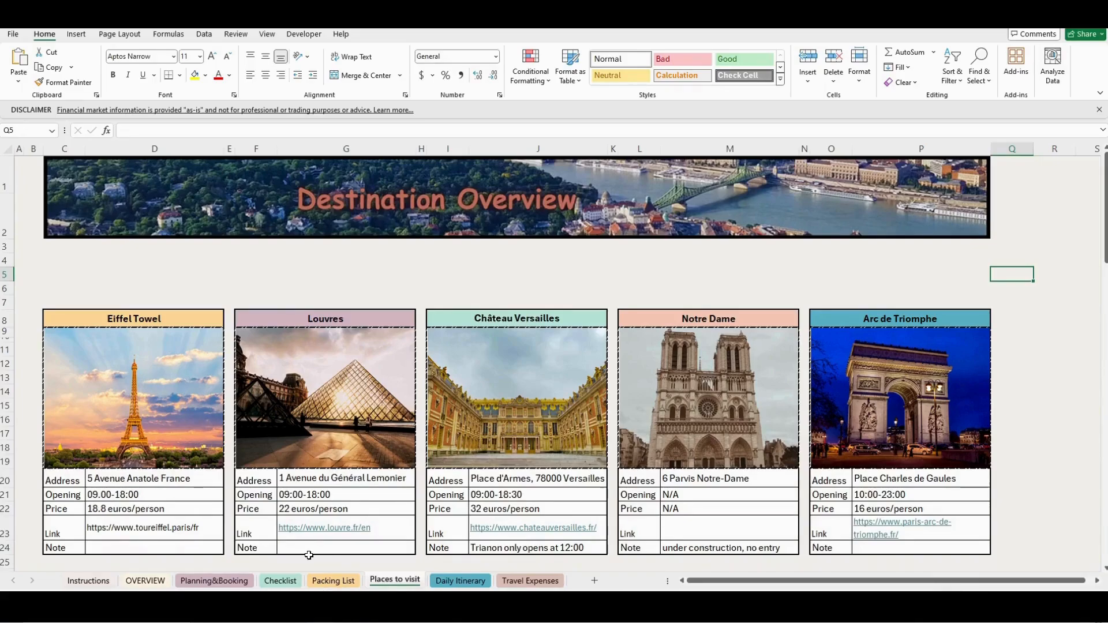
# - Title the first empty destination card on the Places to visit sheet Catacombes
pyautogui.scroll(-5, 248, 486)
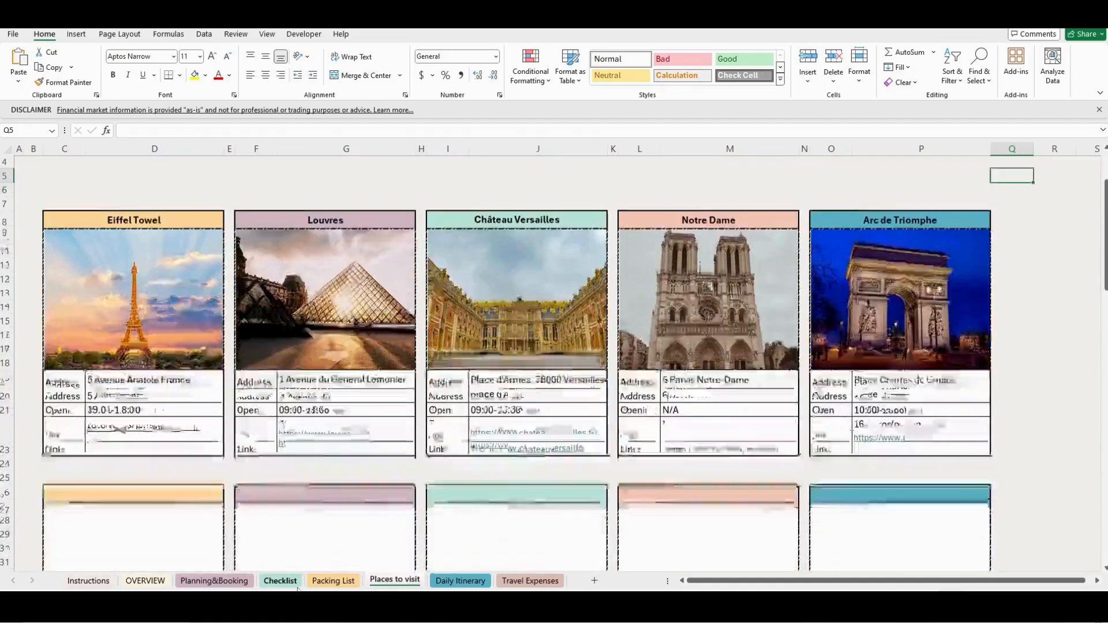
pyautogui.doubleClick(159, 430)
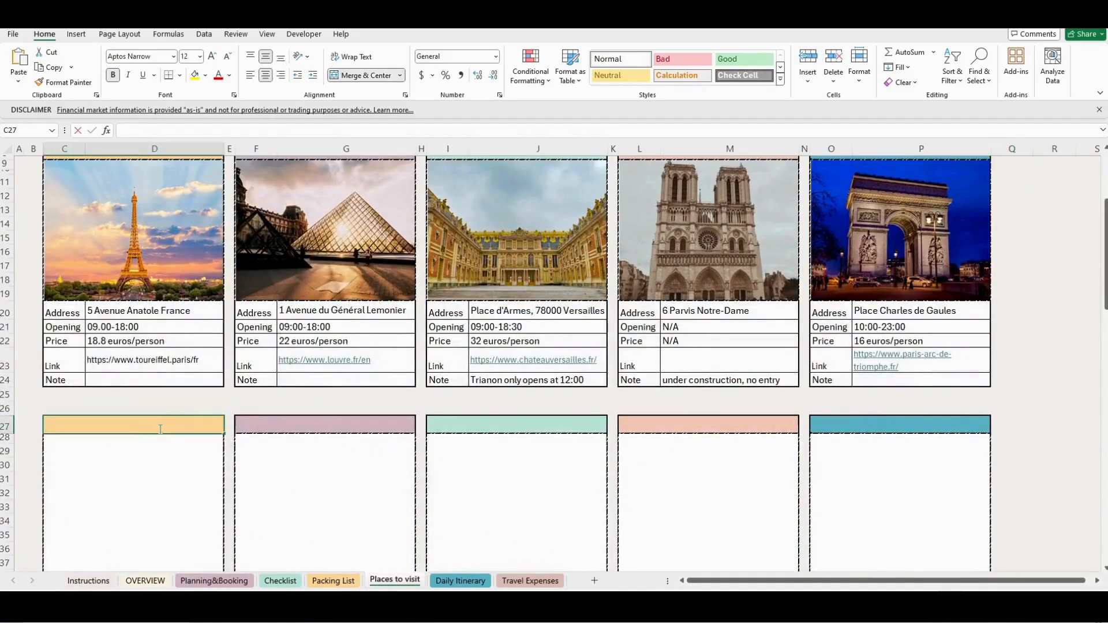
pyautogui.write('Catacombes')
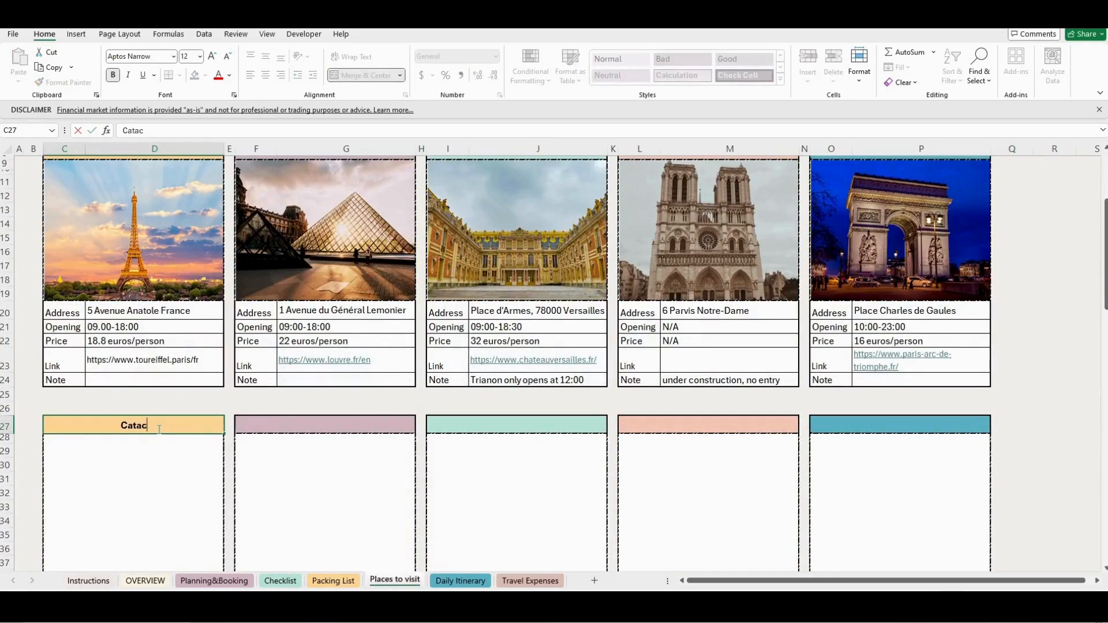
pyautogui.press('Return')
# - Insert the catacombes picture from the device into the picture cell of the Catacombes card
pyautogui.scroll(-1, 137, 408)
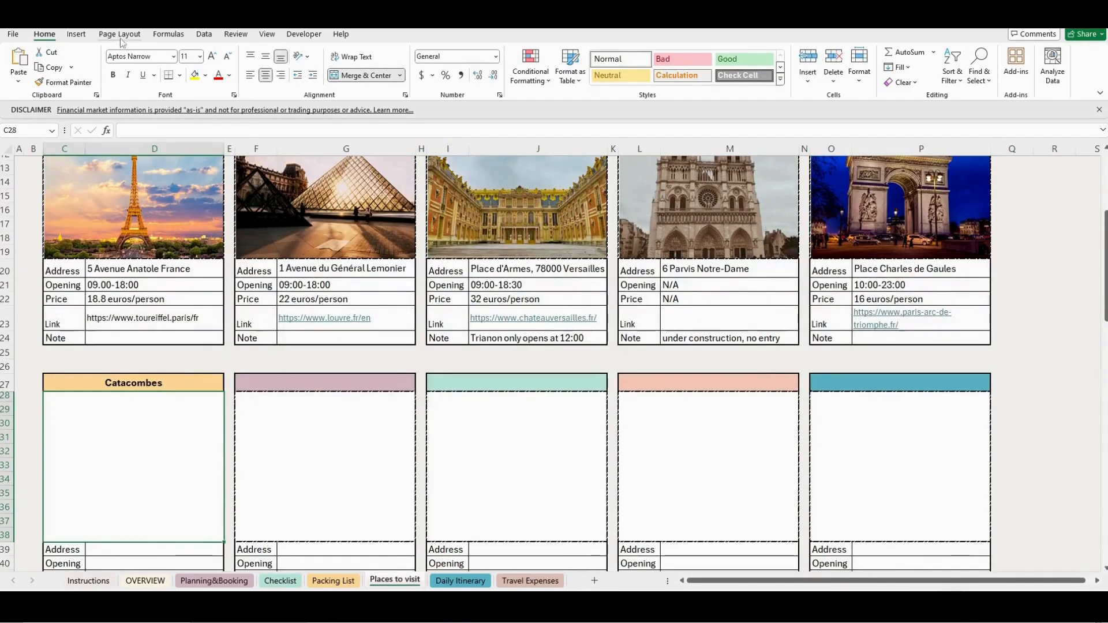
pyautogui.click(76, 34)
pyautogui.click(147, 83)
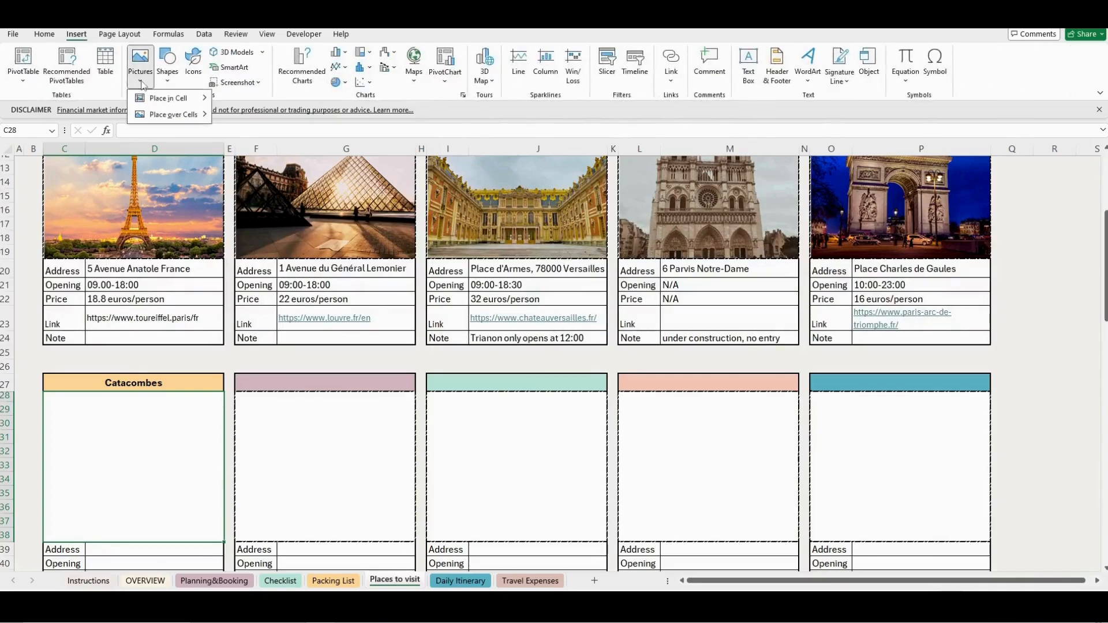
pyautogui.moveTo(173, 98)
pyautogui.click(248, 117)
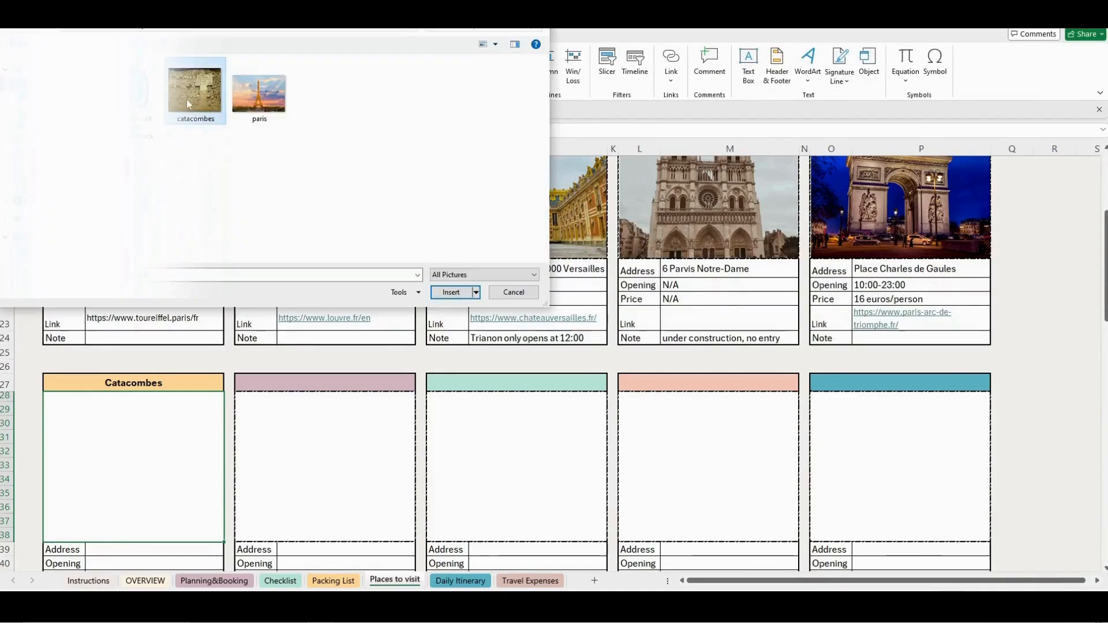
pyautogui.click(447, 293)
# - Enter the attraction's street address in the Address row of the Catacombes card
pyautogui.scroll(-2, 262, 413)
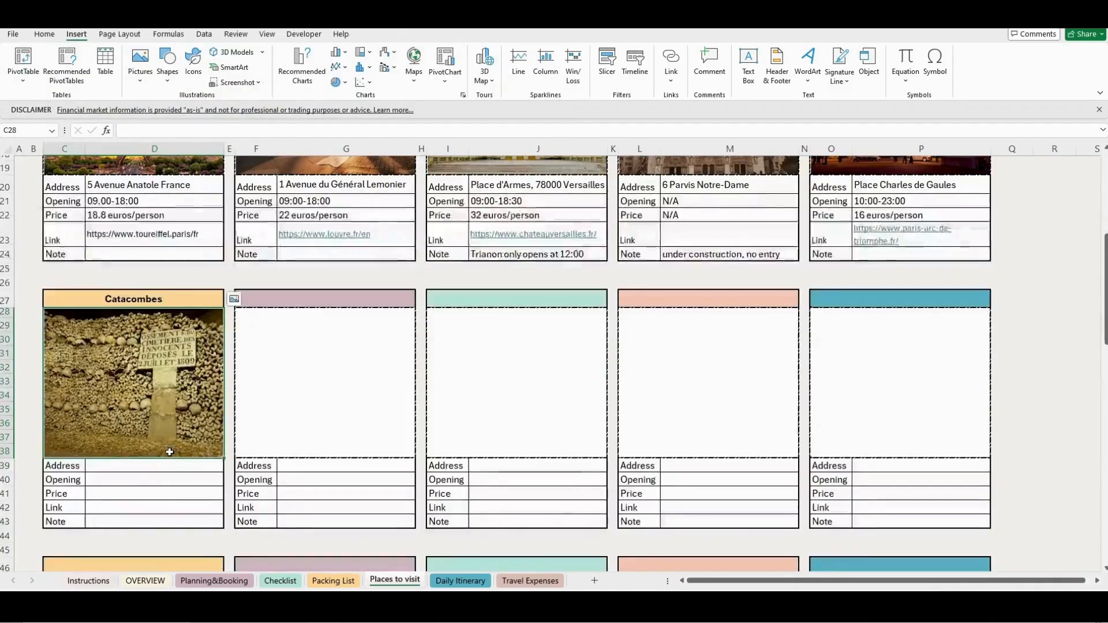
pyautogui.click(138, 467)
pyautogui.write('1 Av. Du Colonel Henri-Rol Tanguy')
pyautogui.press('Return')
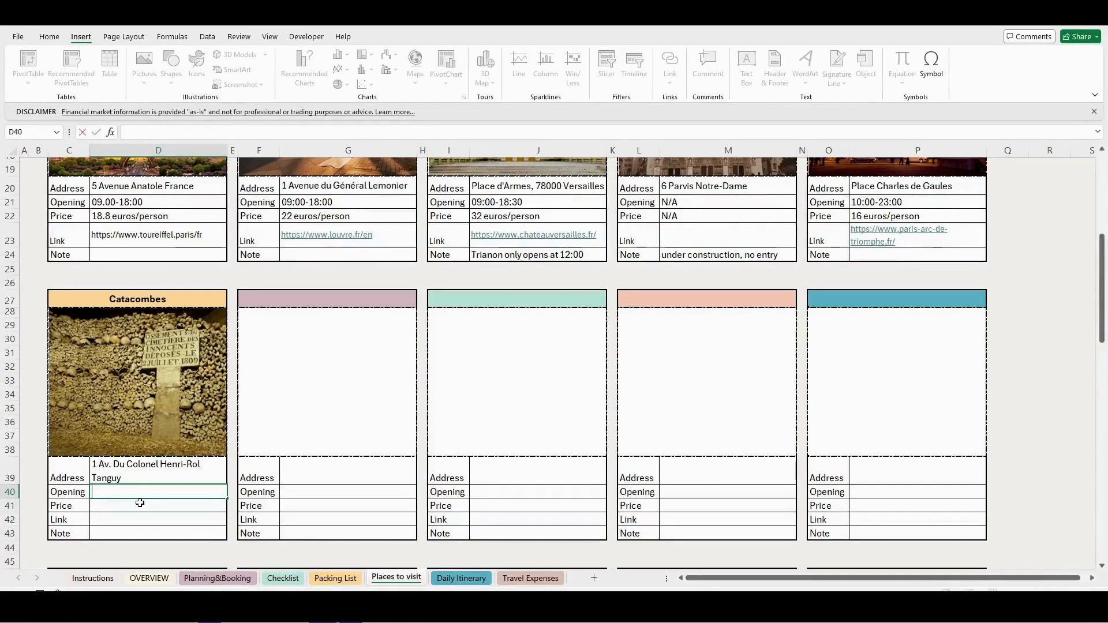
# - Set the opening hours of the Catacombes card to 10:00-19:00
pyautogui.write('10:00-19:00')
pyautogui.press('Return')
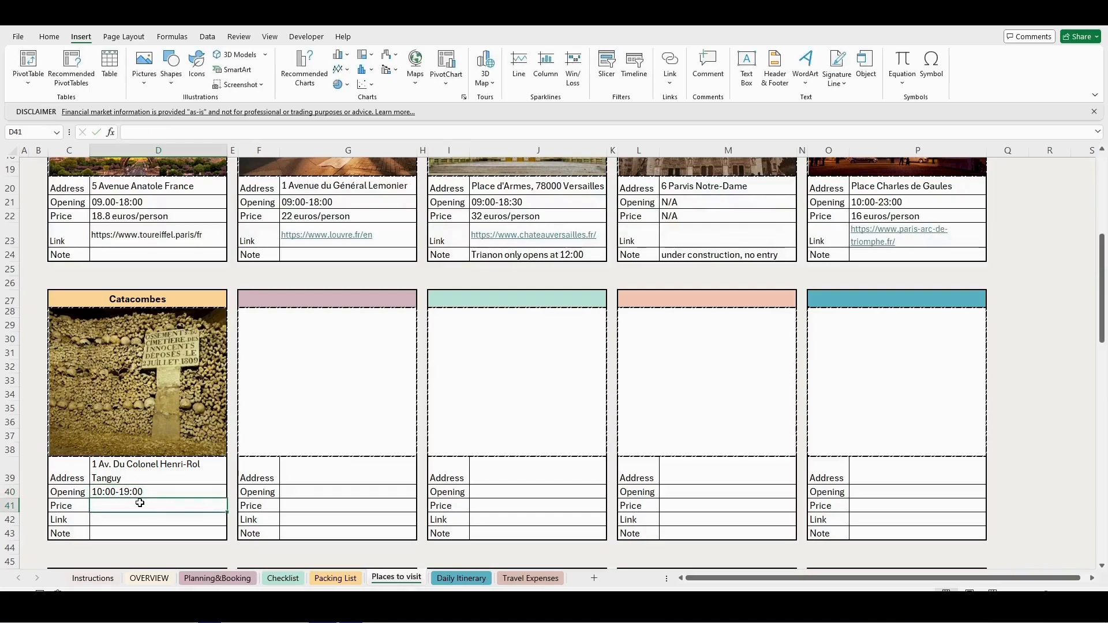
# - Set the price of the Catacombes card to 12 euros/person
pyautogui.write('12')
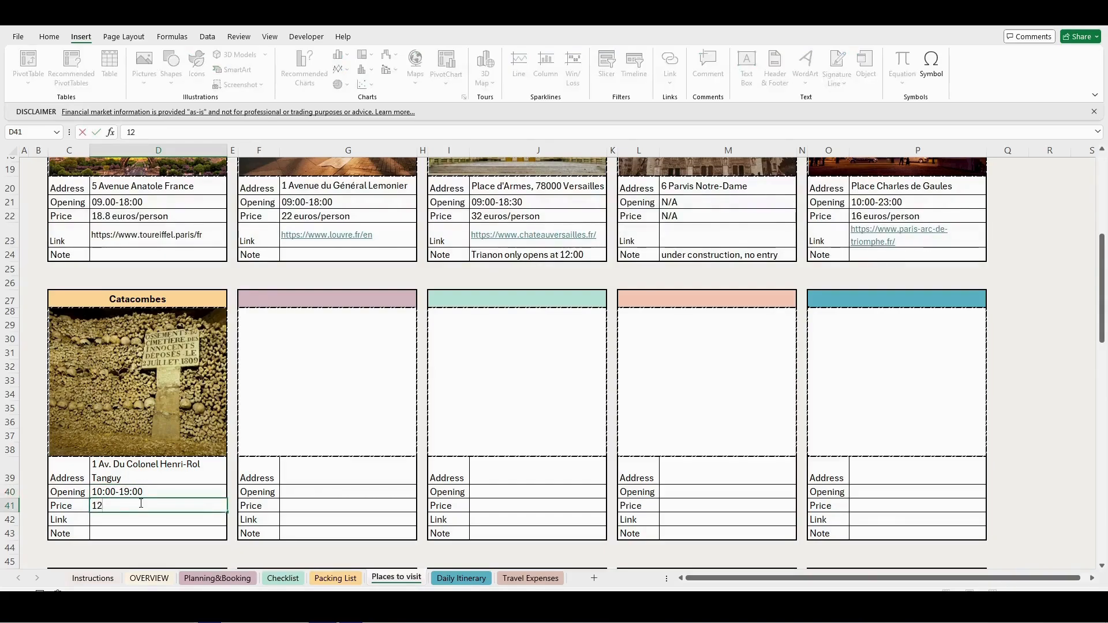
pyautogui.write(' euros/person')
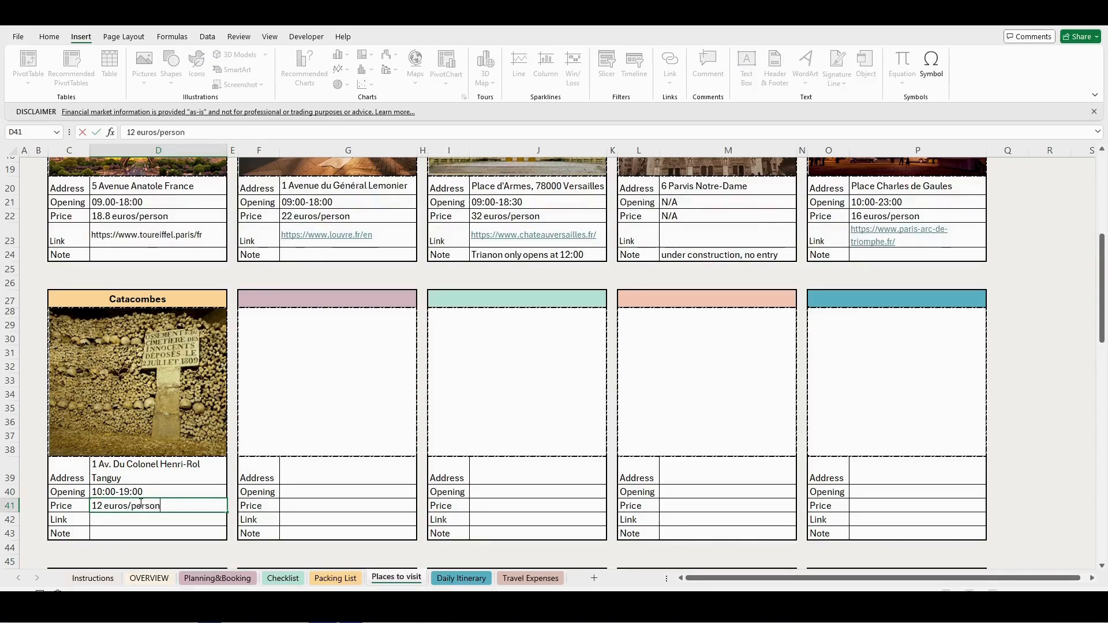
pyautogui.press('Return')
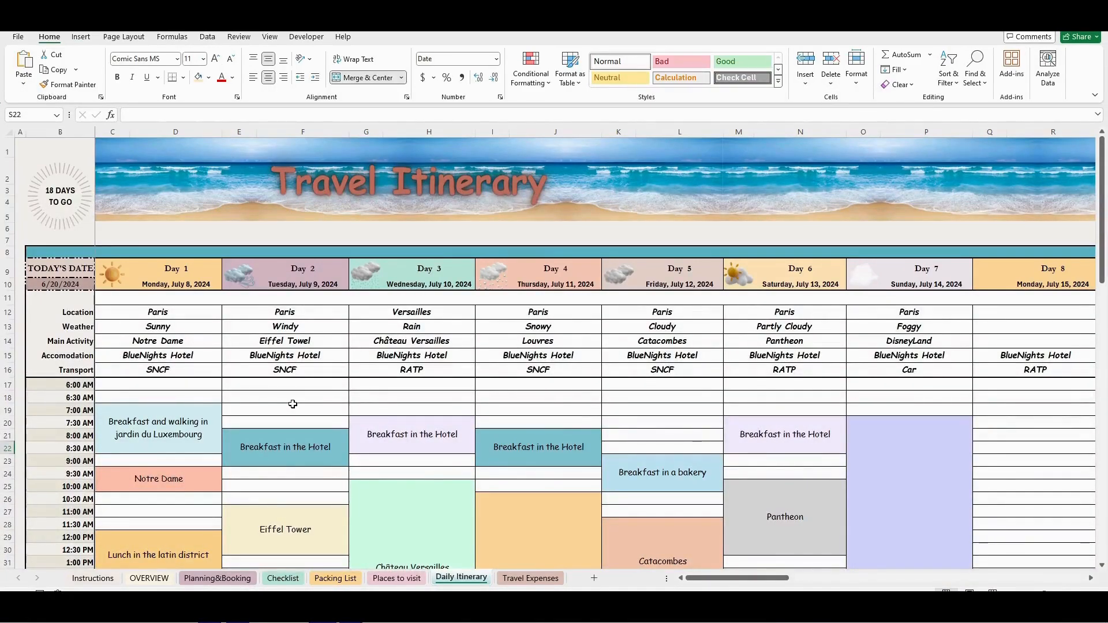
# - Look through the schedule on the Daily Itinerary sheet from Day 1 across to Day 12
pyautogui.scroll(-3, 296, 406)
pyautogui.scroll(2, 305, 357)
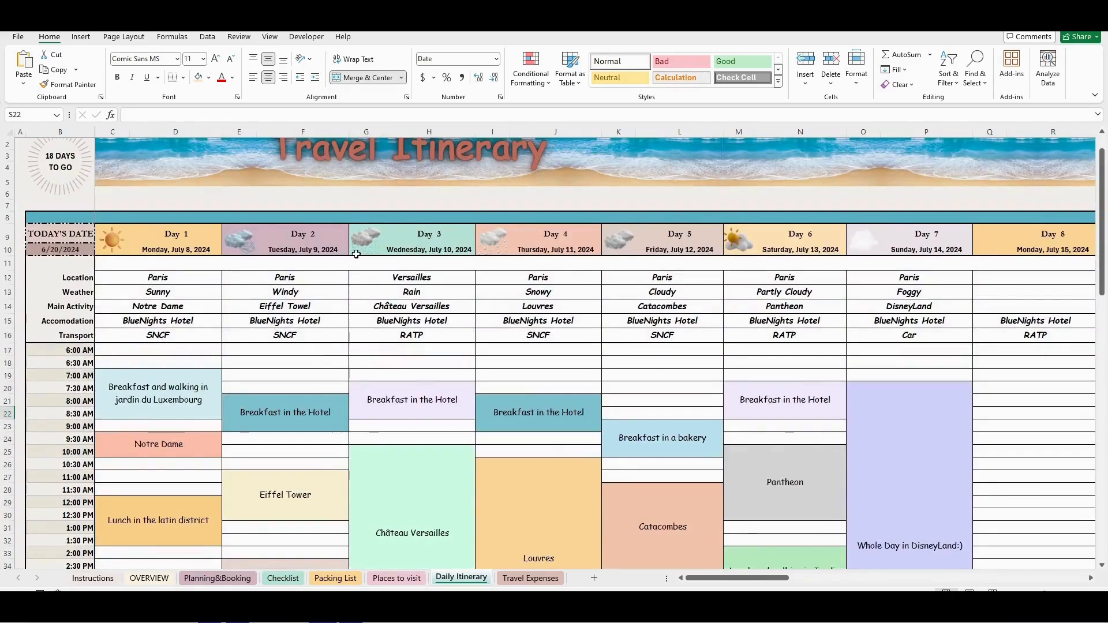
pyautogui.moveTo(699, 579); pyautogui.dragTo(757, 584)
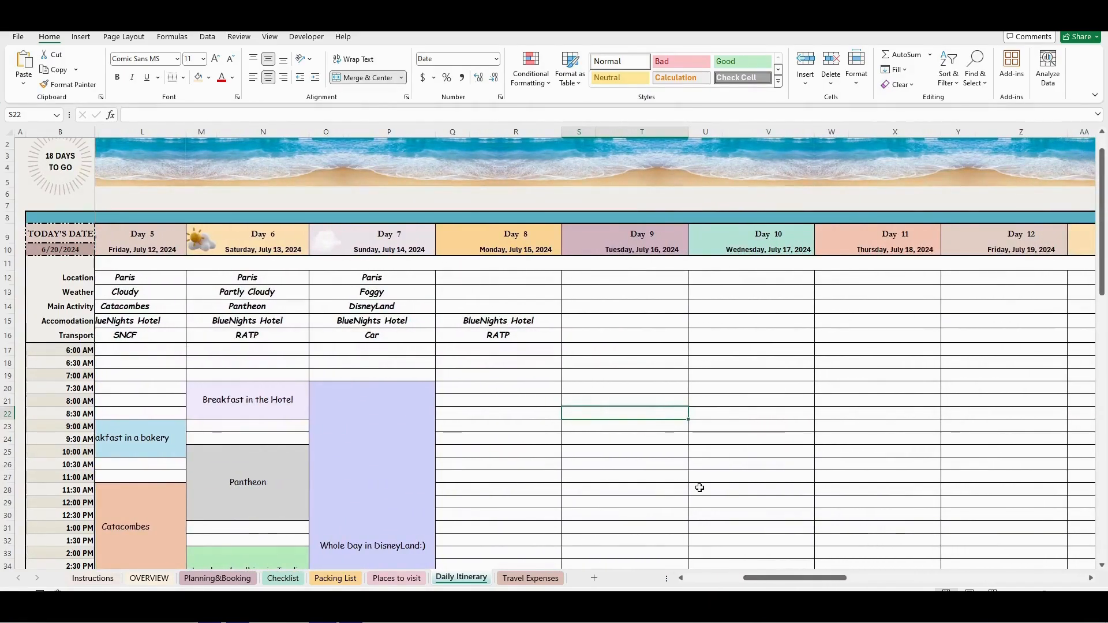
# - Set the Day 8 location to Montmartre
pyautogui.doubleClick(469, 282)
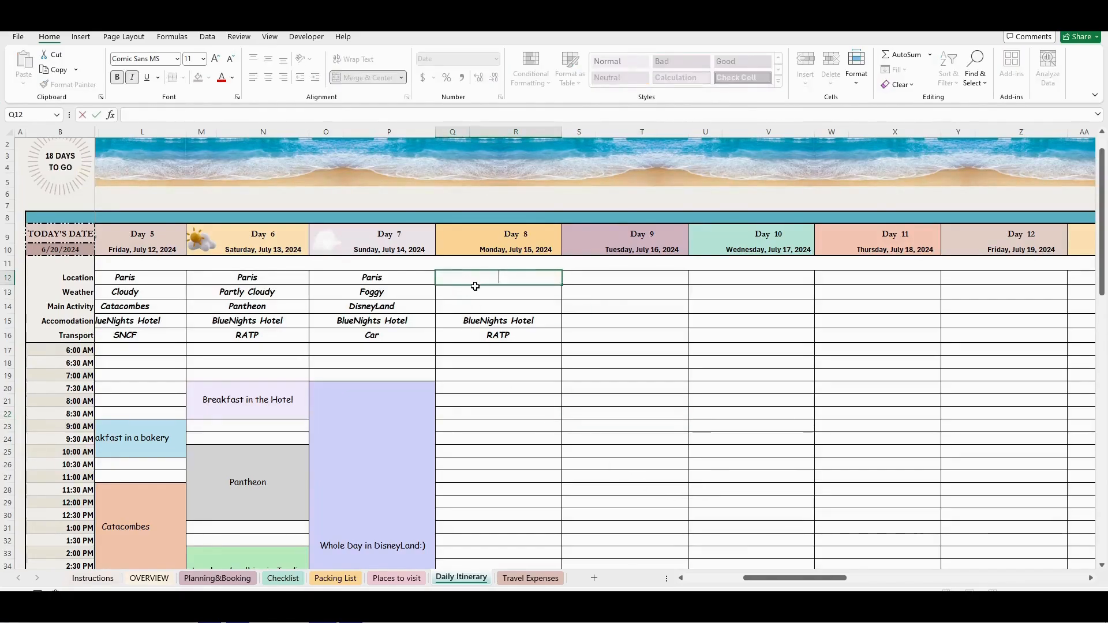
pyautogui.write('Montmartre')
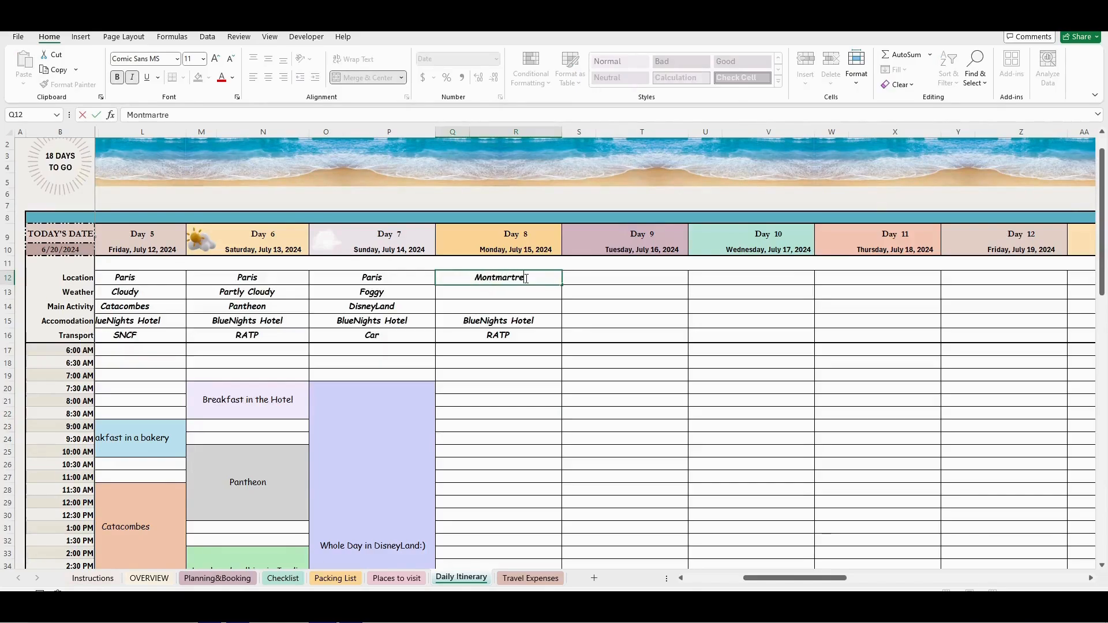
pyautogui.press('Return')
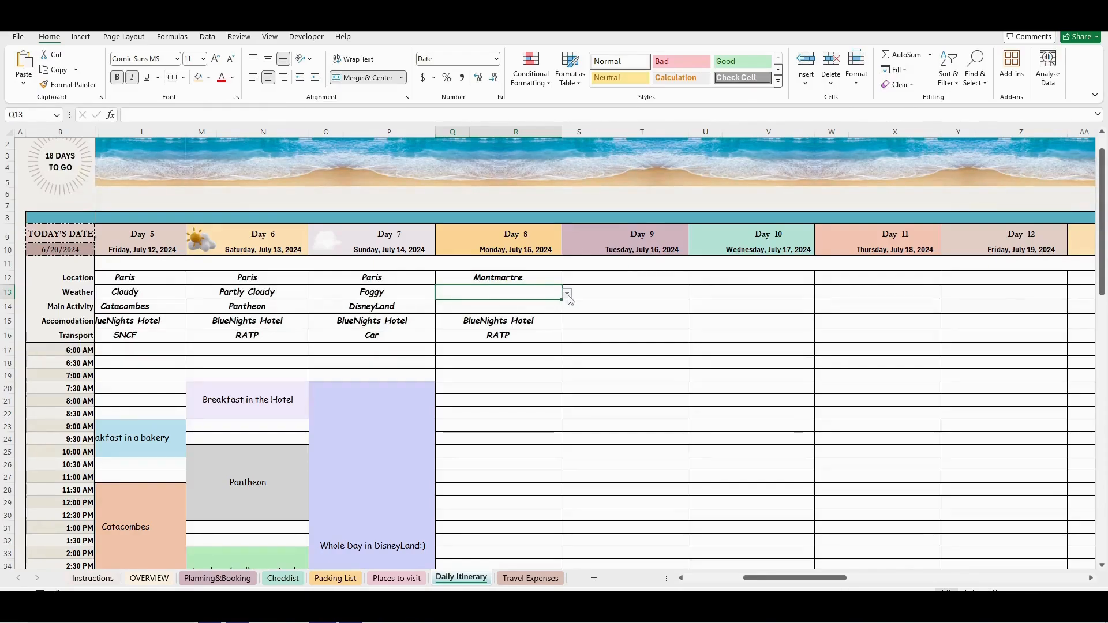
# - Try the Day 8 weather options Partly Cloudy, Snowy, Thunderstorm, Cloudy and Windy, finishing with Rain
pyautogui.click(567, 294)
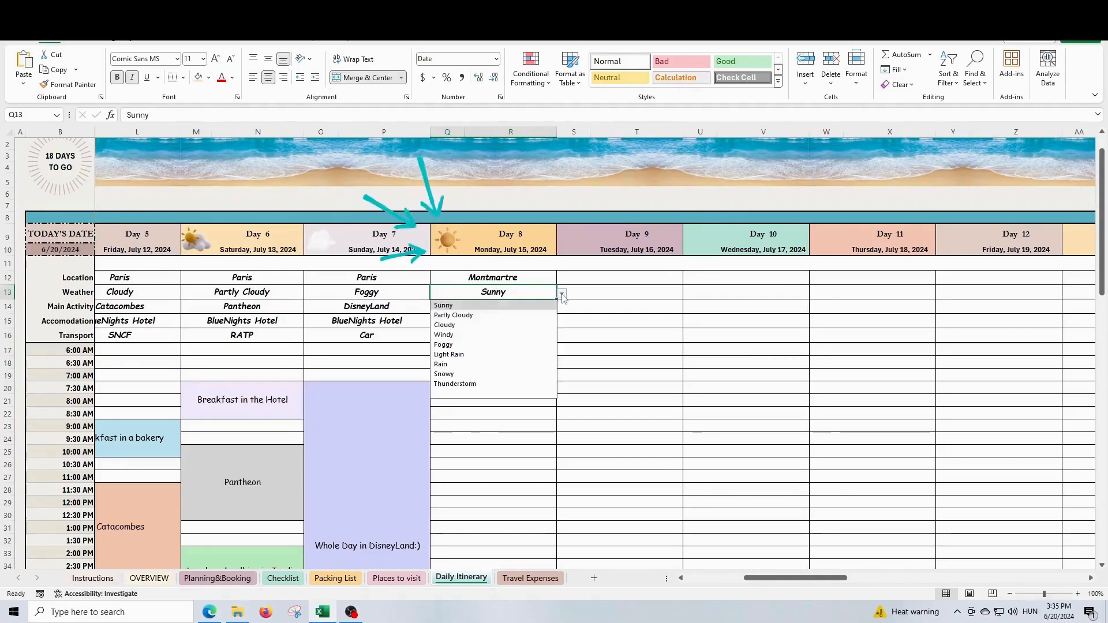
pyautogui.click(490, 316)
pyautogui.click(561, 293)
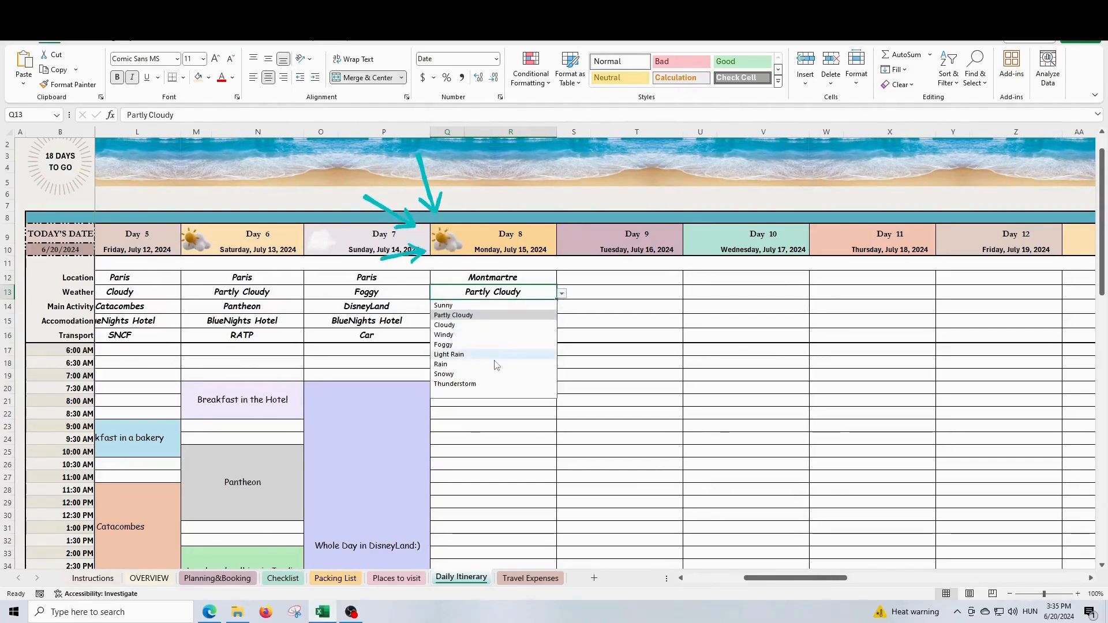
pyautogui.click(500, 372)
pyautogui.click(561, 294)
pyautogui.click(509, 385)
pyautogui.click(561, 293)
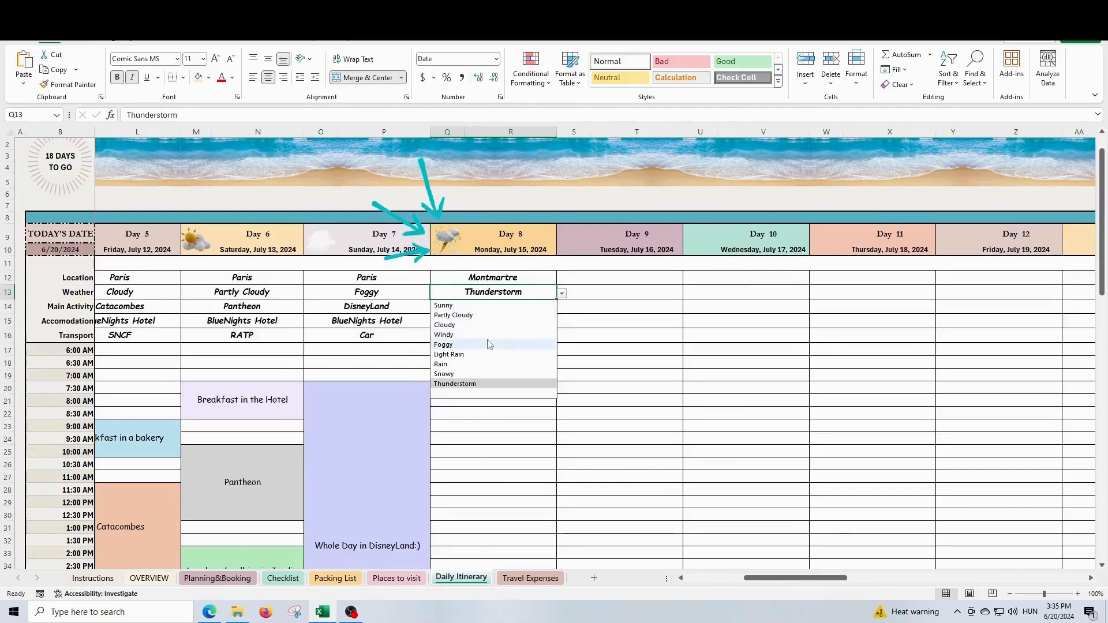
pyautogui.click(490, 325)
pyautogui.click(561, 294)
pyautogui.click(489, 335)
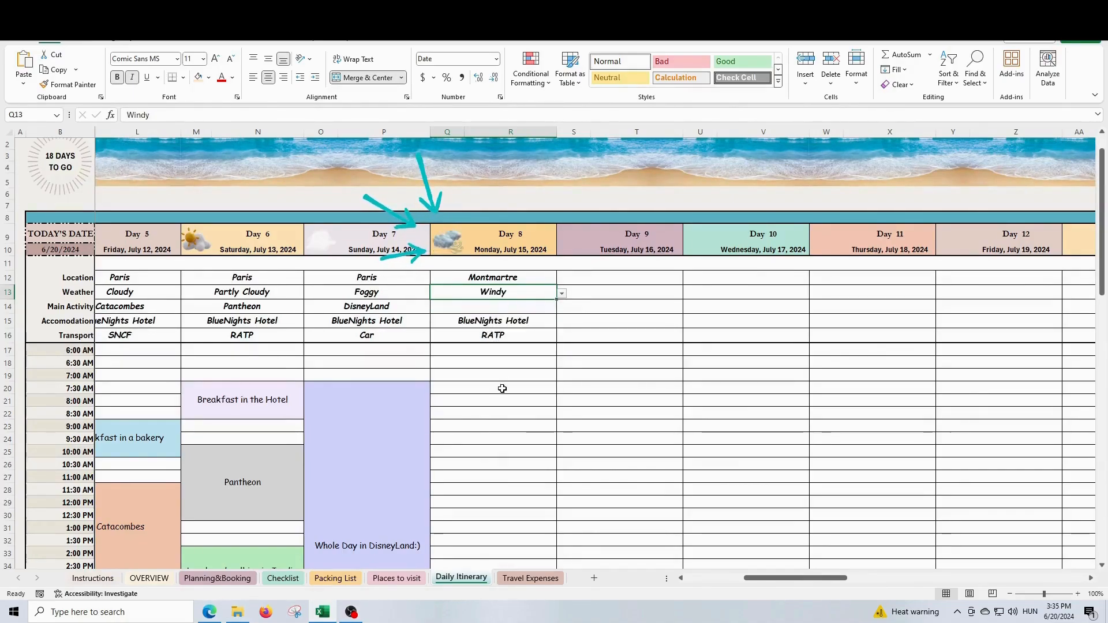
pyautogui.click(562, 294)
pyautogui.click(489, 364)
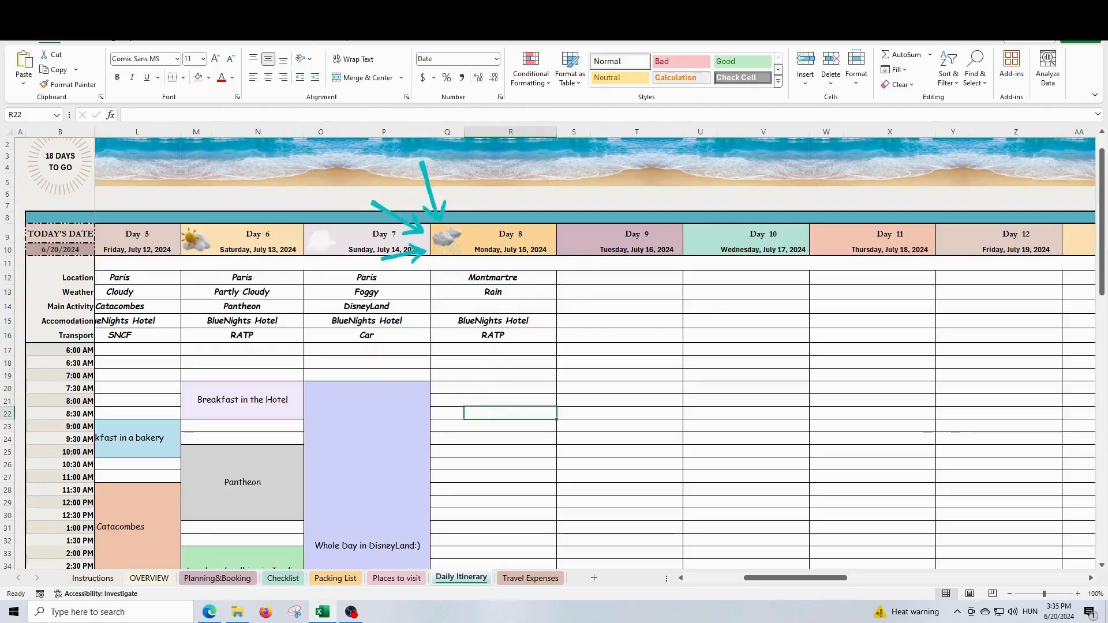
# - Enter Sacré-Coeur as the main activity of Day 8
pyautogui.write('Sacré-C')
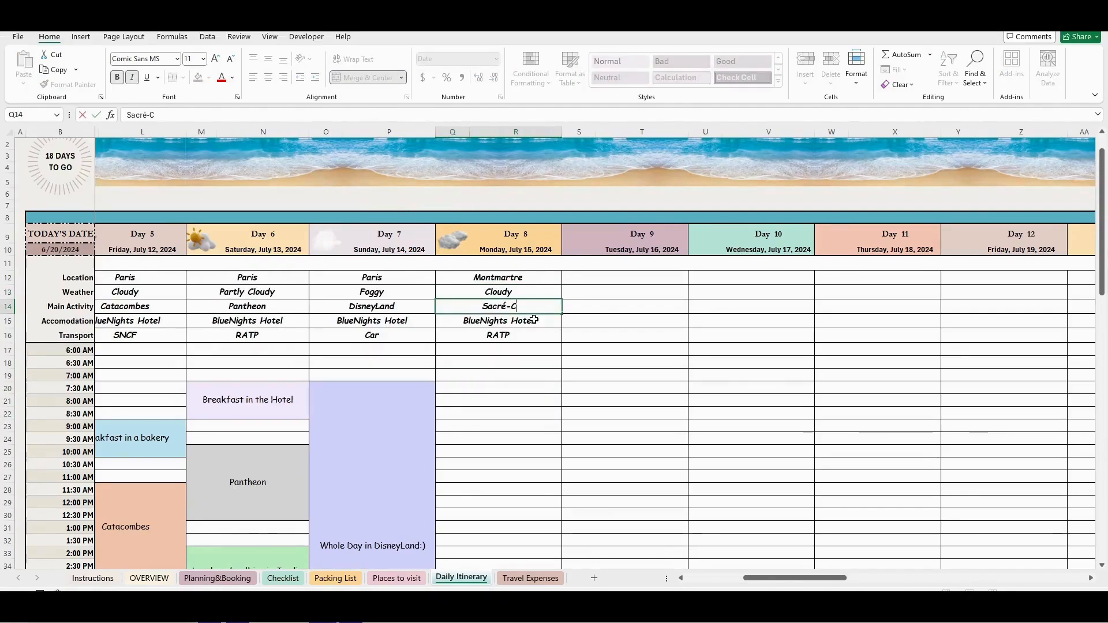
pyautogui.write('oeur')
pyautogui.press('Return')
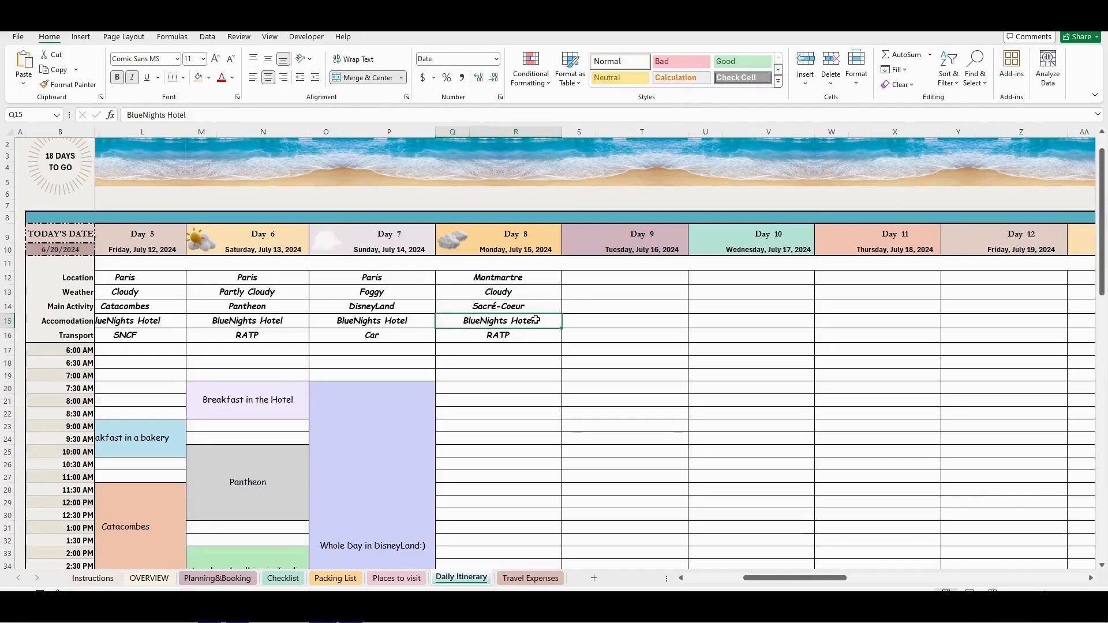
# - Merge and center the Day 8 schedule cells from 7:00 AM to 8:30 AM into one block
pyautogui.click(494, 389)
pyautogui.moveTo(768, 579); pyautogui.dragTo(798, 580)
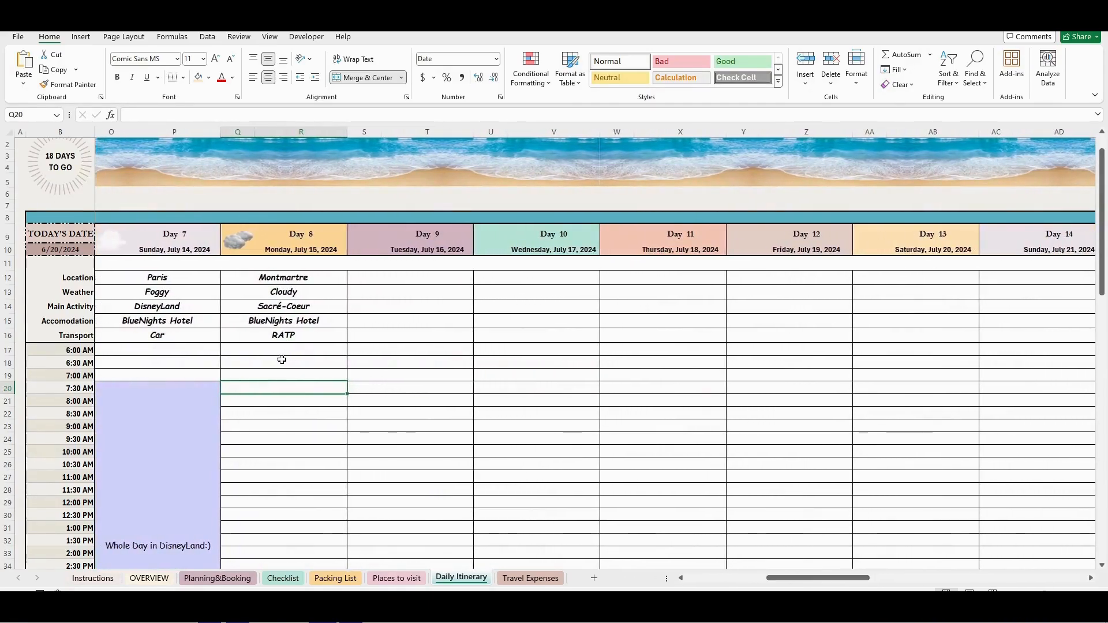
pyautogui.click(265, 374)
pyautogui.moveTo(265, 374); pyautogui.dragTo(275, 386)
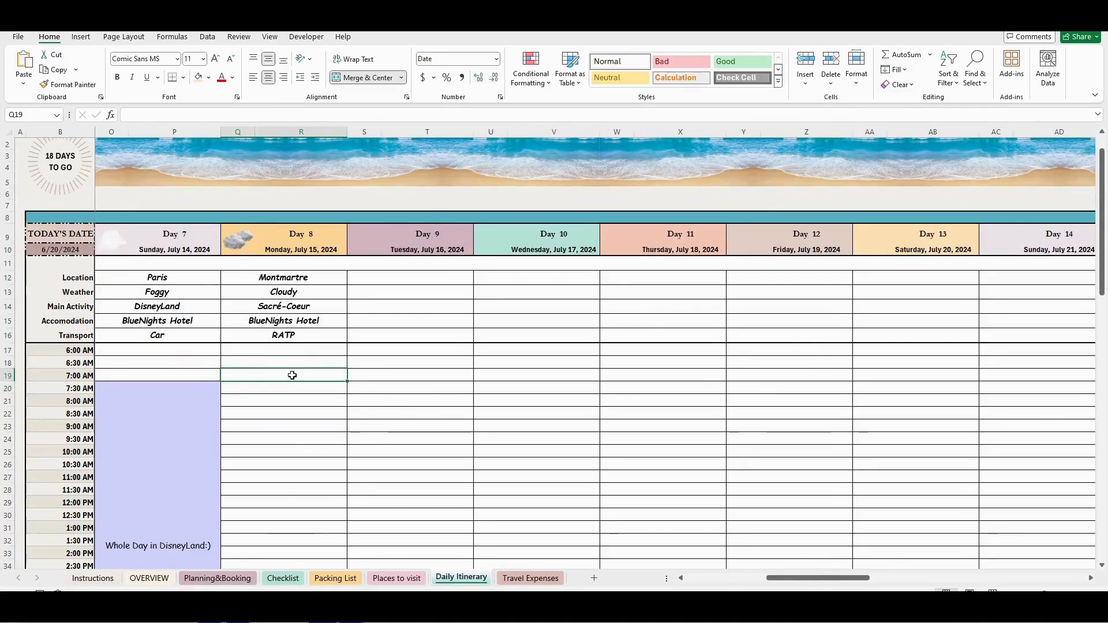
pyautogui.moveTo(292, 379); pyautogui.dragTo(278, 407)
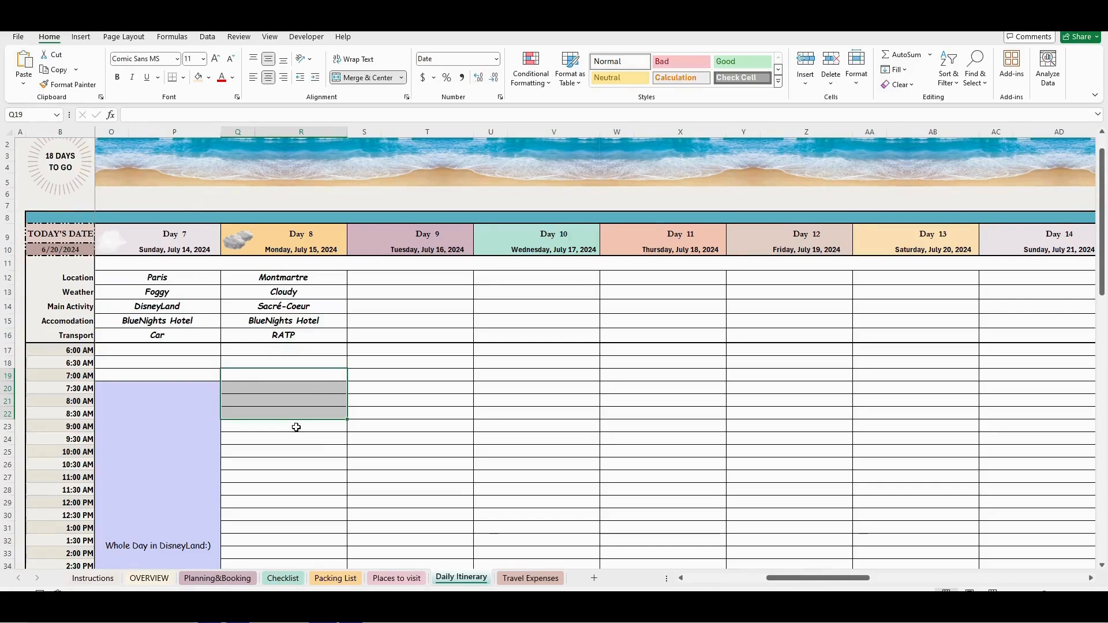
pyautogui.click(371, 80)
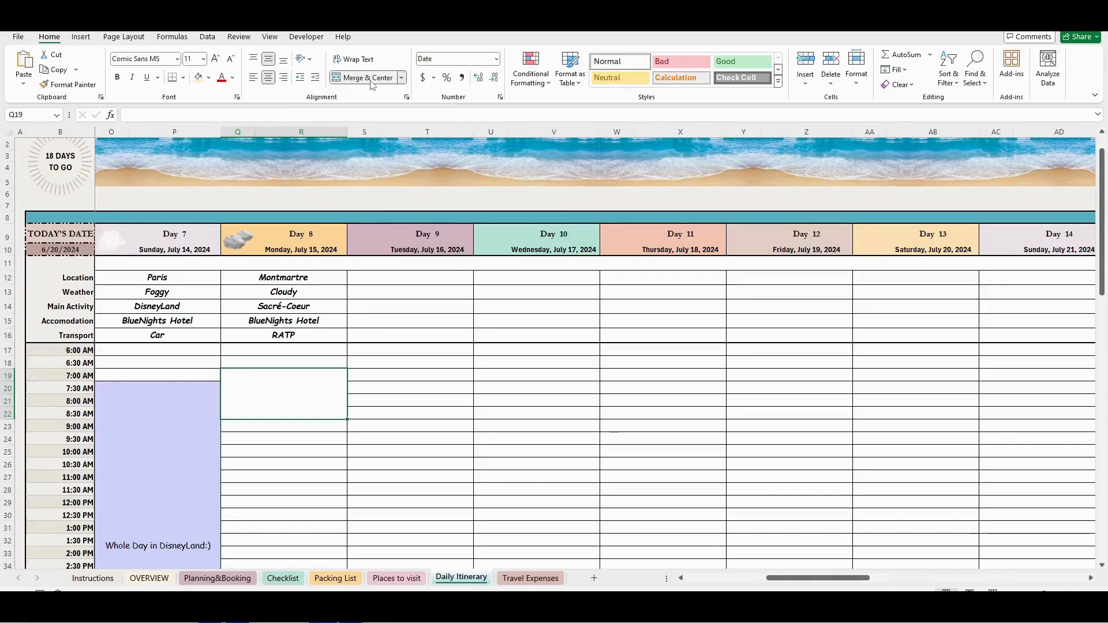
# - Label the merged Day 8 morning block "Breakfast at the Hotel" and fill it with Light Orange
pyautogui.write('Breakfast at the Hotel')
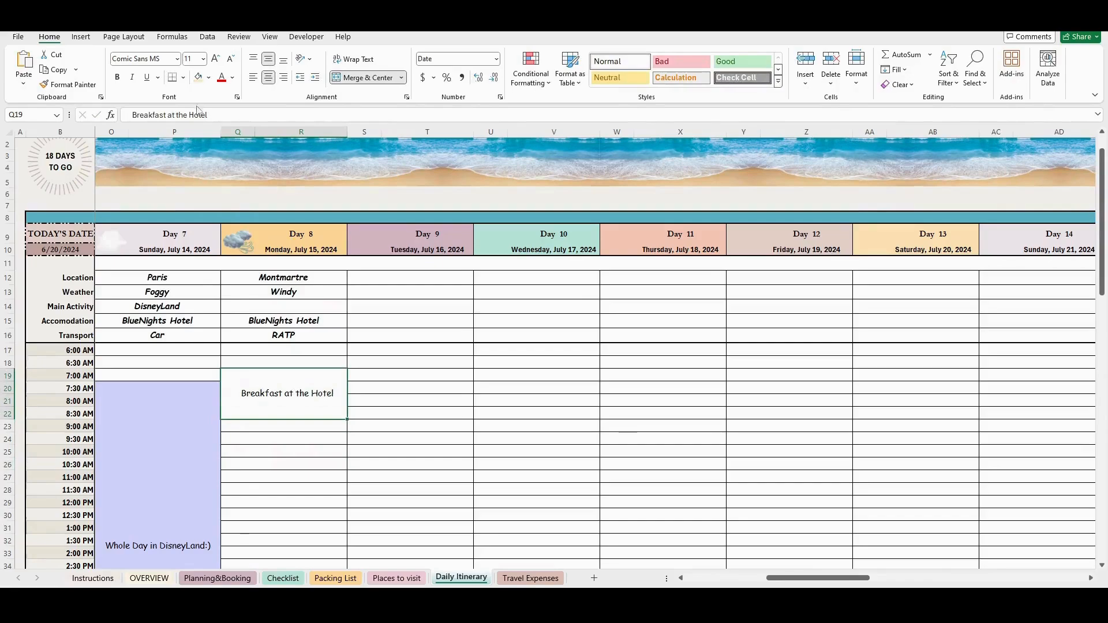
pyautogui.click(208, 78)
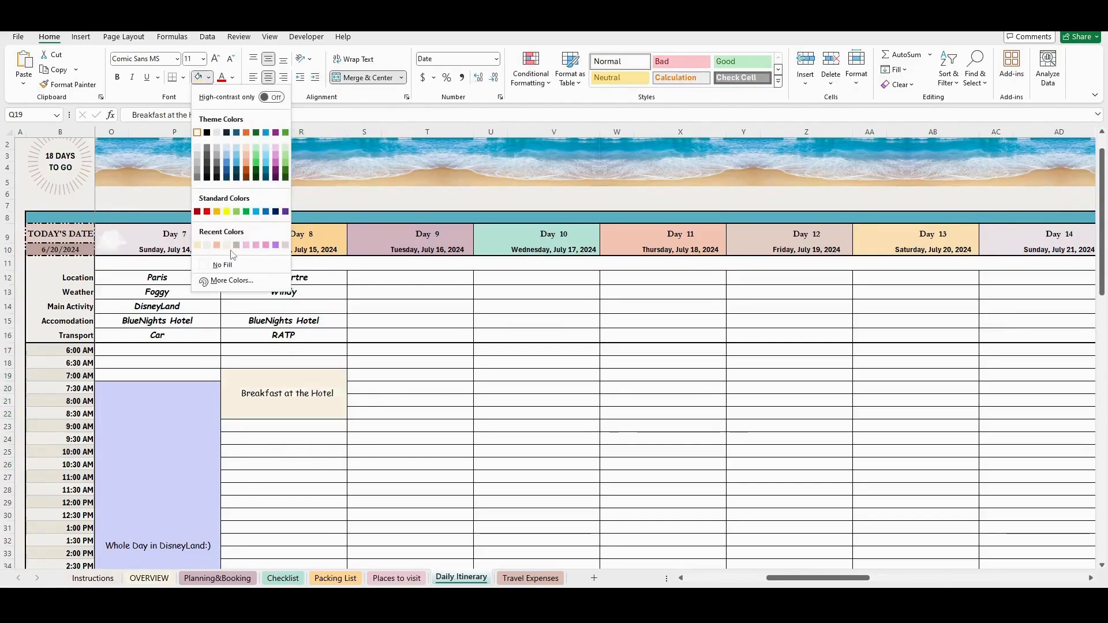
pyautogui.click(197, 246)
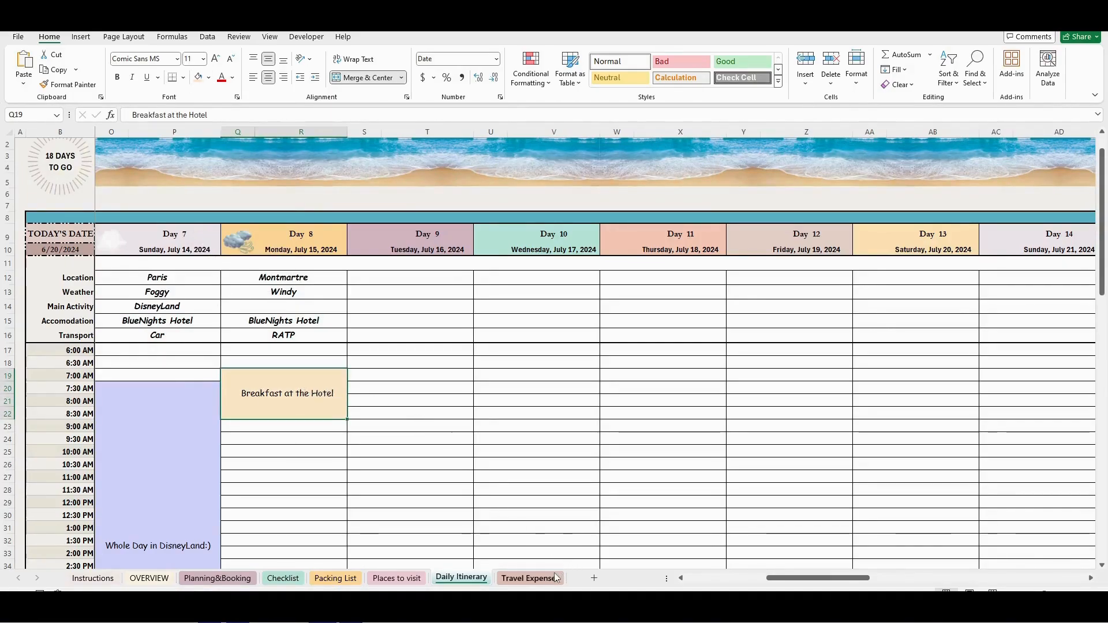
# - On the Travel Expenses sheet, set the planned budgets to 450 € for Food & Drink, 220 € for Tours and 120 € for Gift
pyautogui.hotkey('ctrl', 'pagedown')
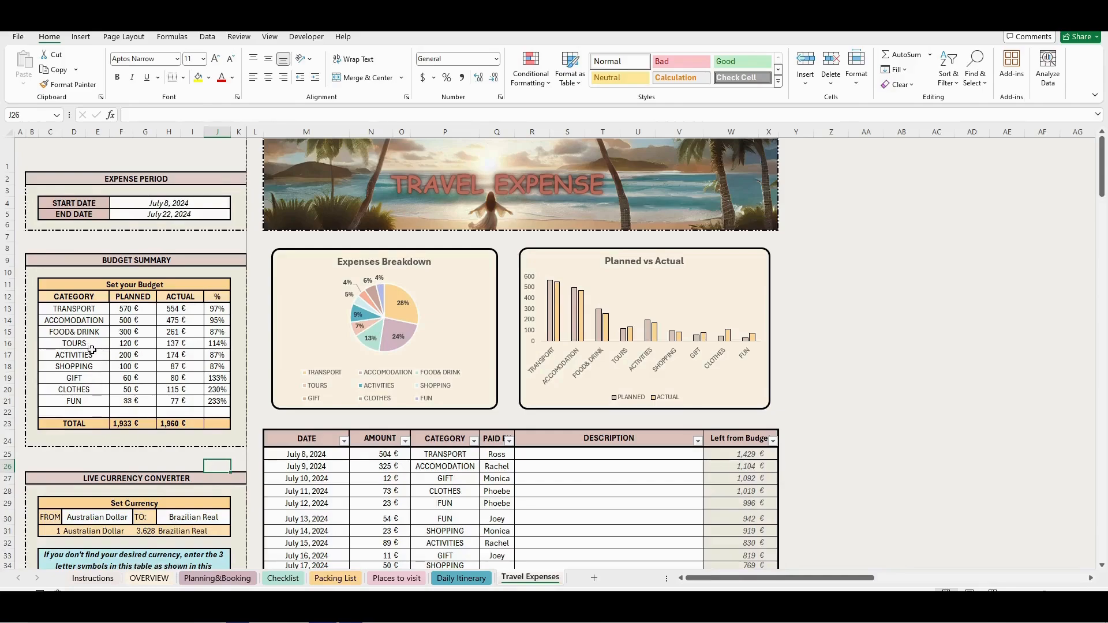
pyautogui.click(123, 332)
pyautogui.write('450')
pyautogui.press('Return')
pyautogui.write('220')
pyautogui.press('Return')
pyautogui.click(126, 378)
pyautogui.write('100')
pyautogui.press('Return')
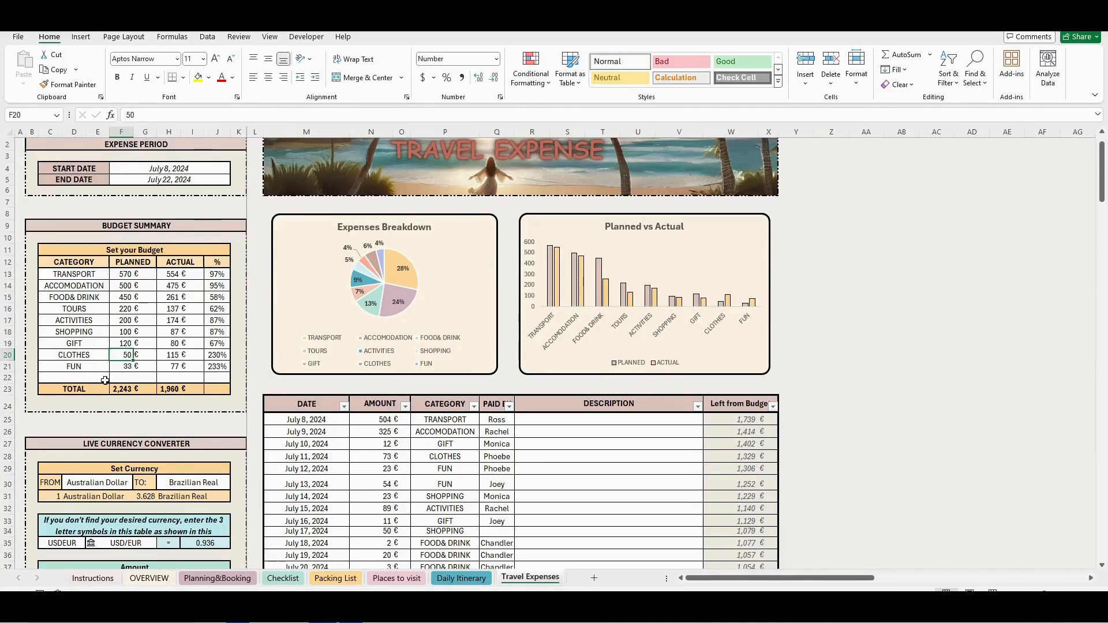
# - Set the live currency converter to convert from Bruneian Dollar to Canadian Dollar
pyautogui.scroll(-3, 109, 381)
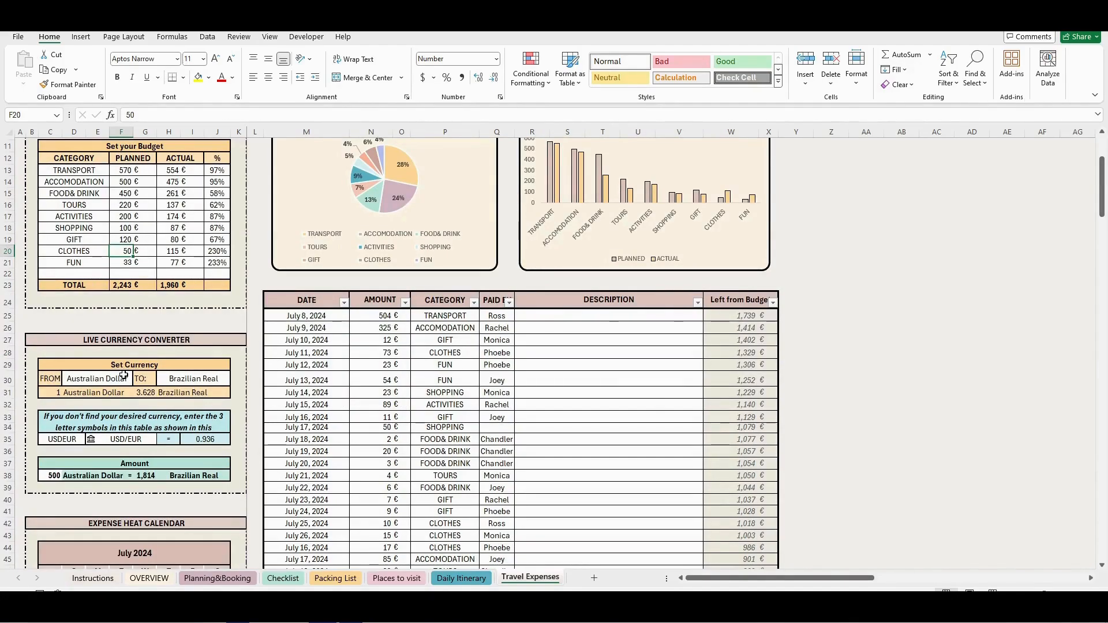
pyautogui.click(123, 377)
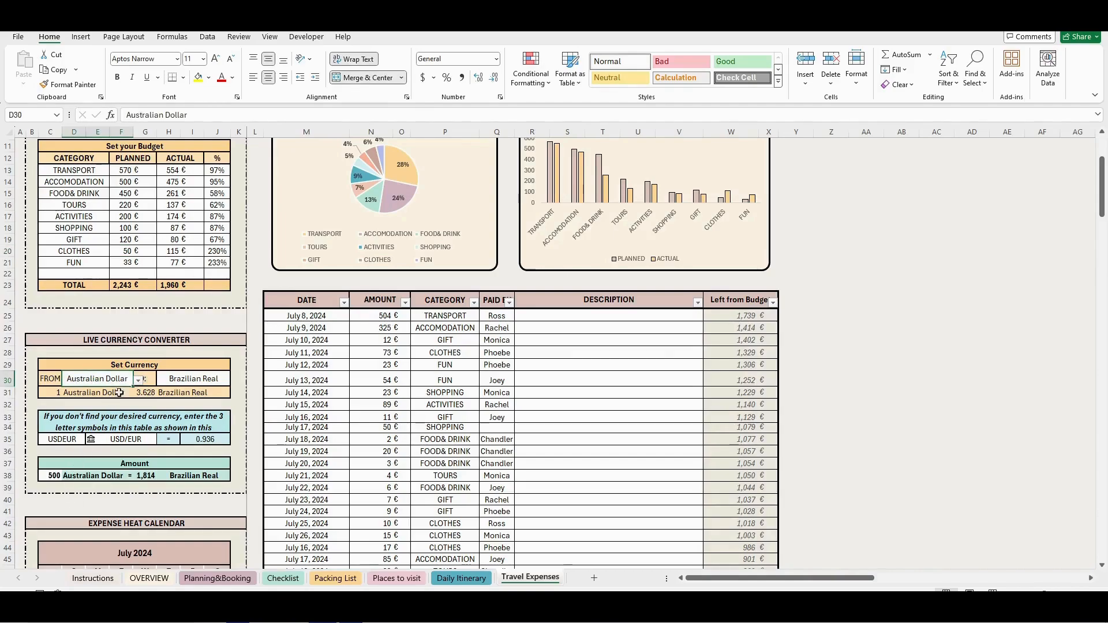
pyautogui.click(139, 380)
pyautogui.click(92, 459)
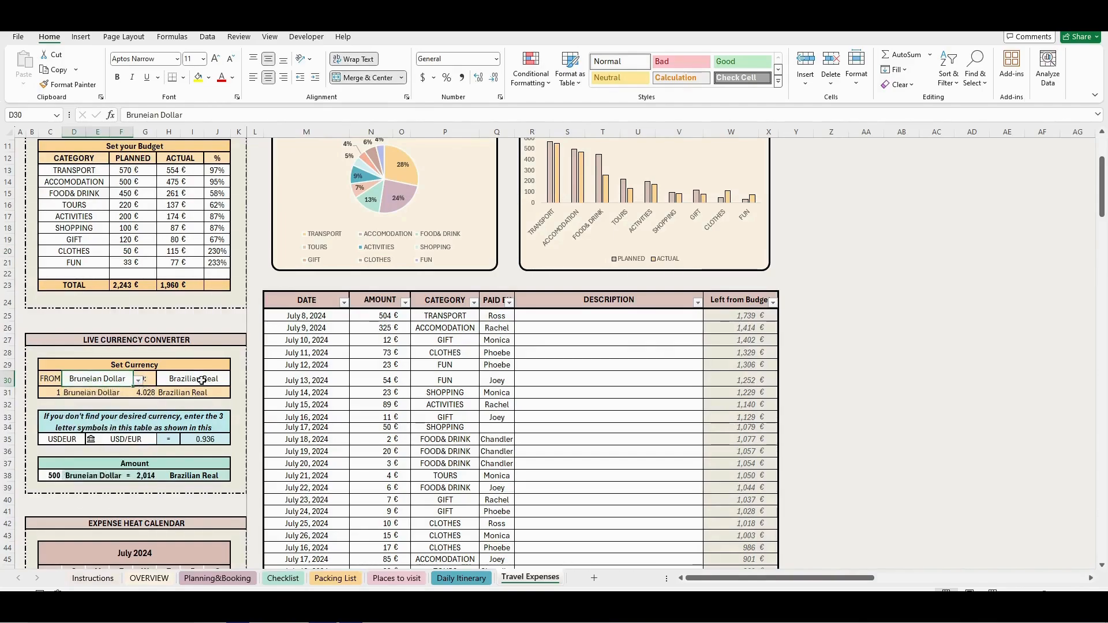
pyautogui.click(202, 380)
pyautogui.click(235, 380)
pyautogui.click(193, 453)
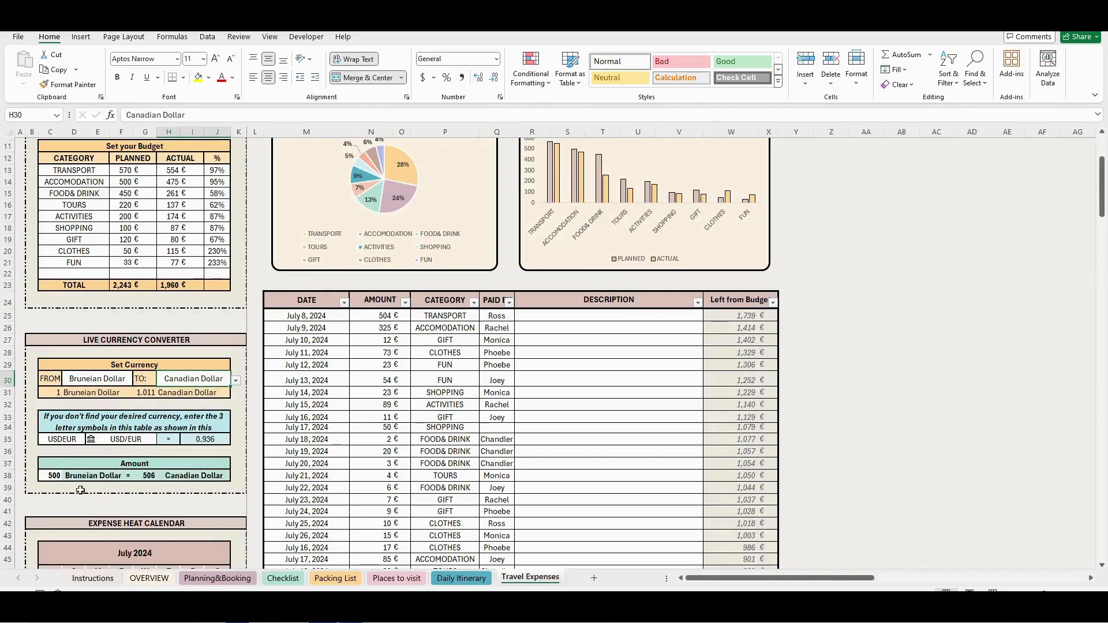
pyautogui.click(51, 477)
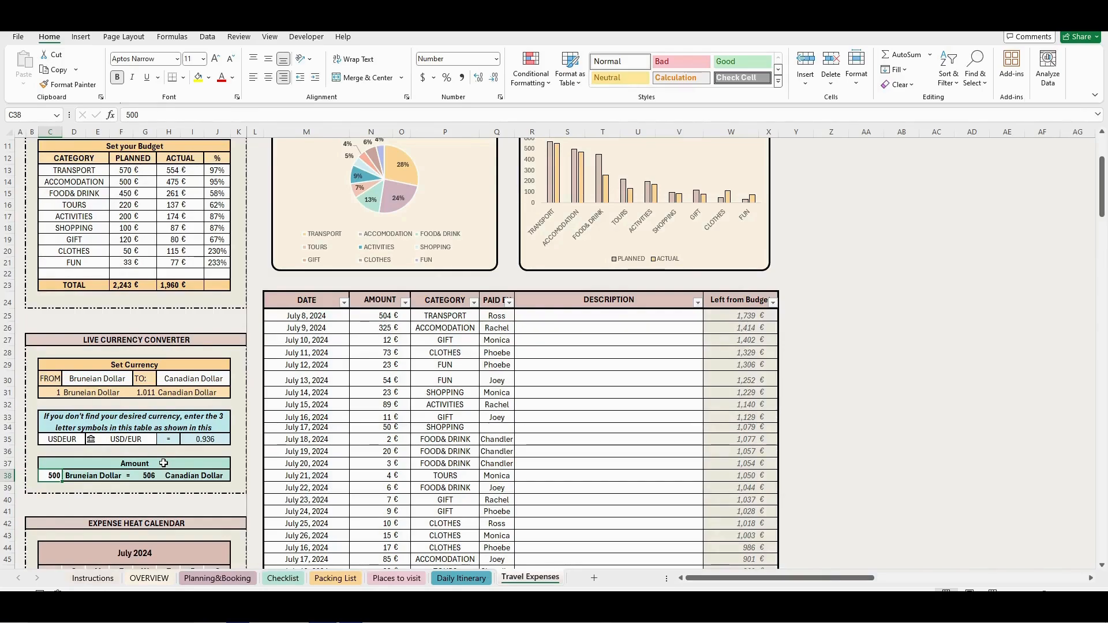
# - Clear both the FROM and TO currencies of the live currency converter by choosing the blank entry
pyautogui.click(115, 378)
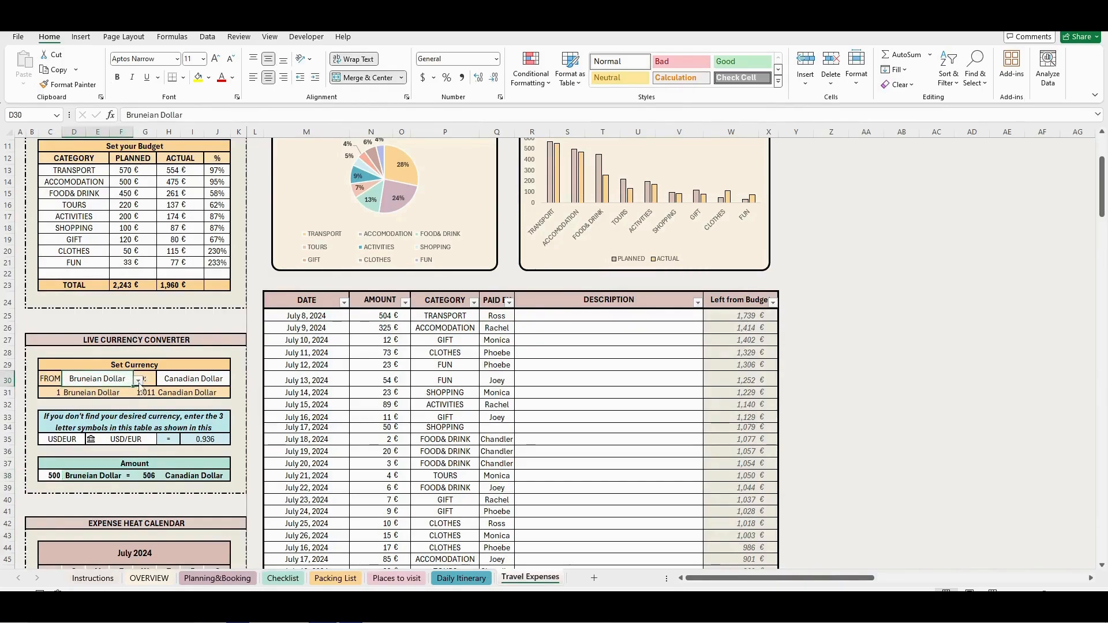
pyautogui.click(139, 380)
pyautogui.moveTo(151, 409); pyautogui.dragTo(148, 499)
pyautogui.click(126, 501)
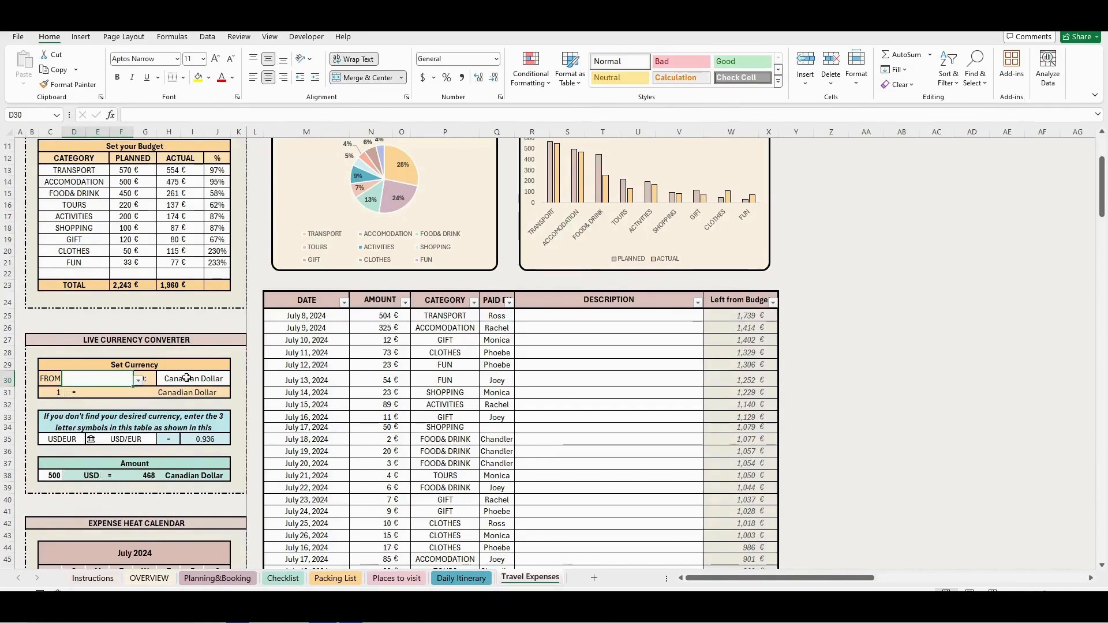
pyautogui.click(187, 378)
pyautogui.click(236, 380)
pyautogui.scroll(-10, 217, 434)
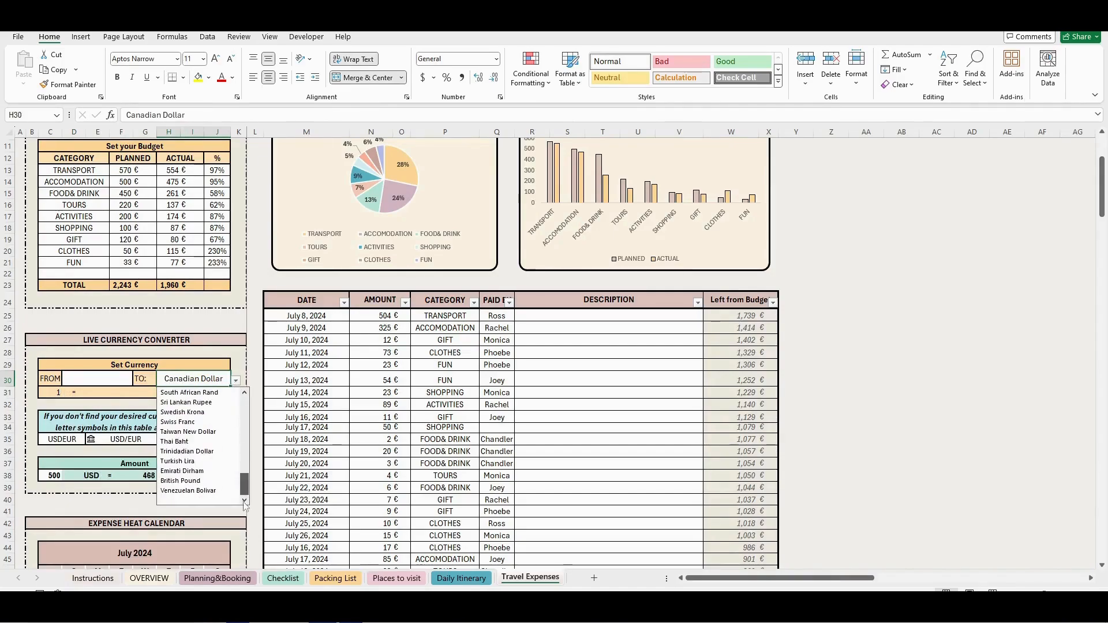
pyautogui.click(218, 502)
# - Replace the currency symbol pair in the custom currency table with EURCHF
pyautogui.click(63, 438)
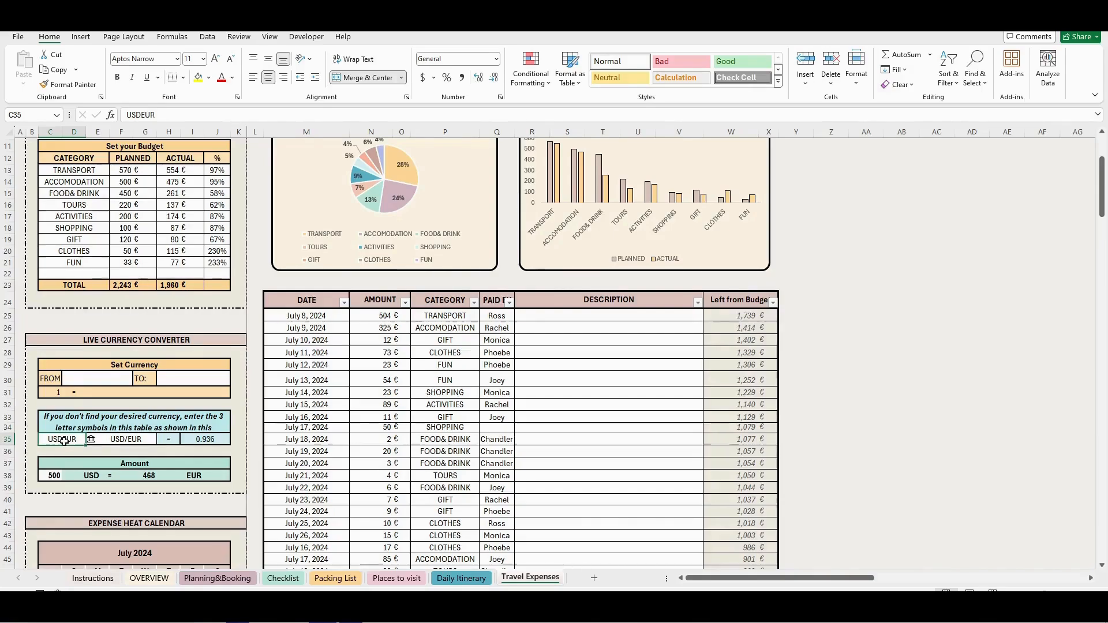
pyautogui.press('BackSpace')
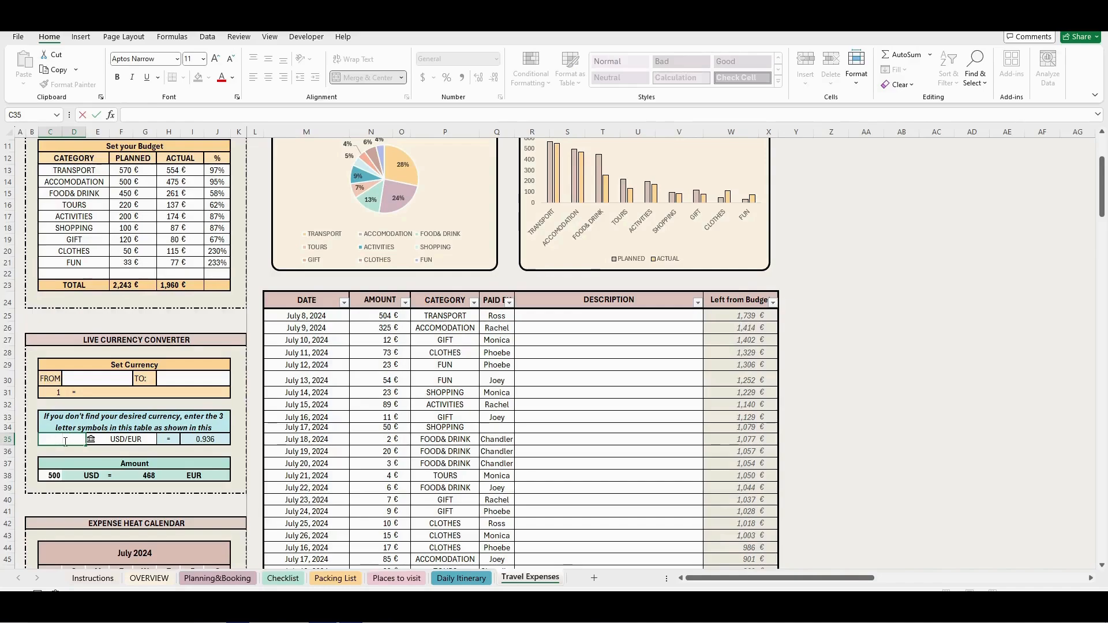
pyautogui.write('EURCHF')
pyautogui.press('Return')
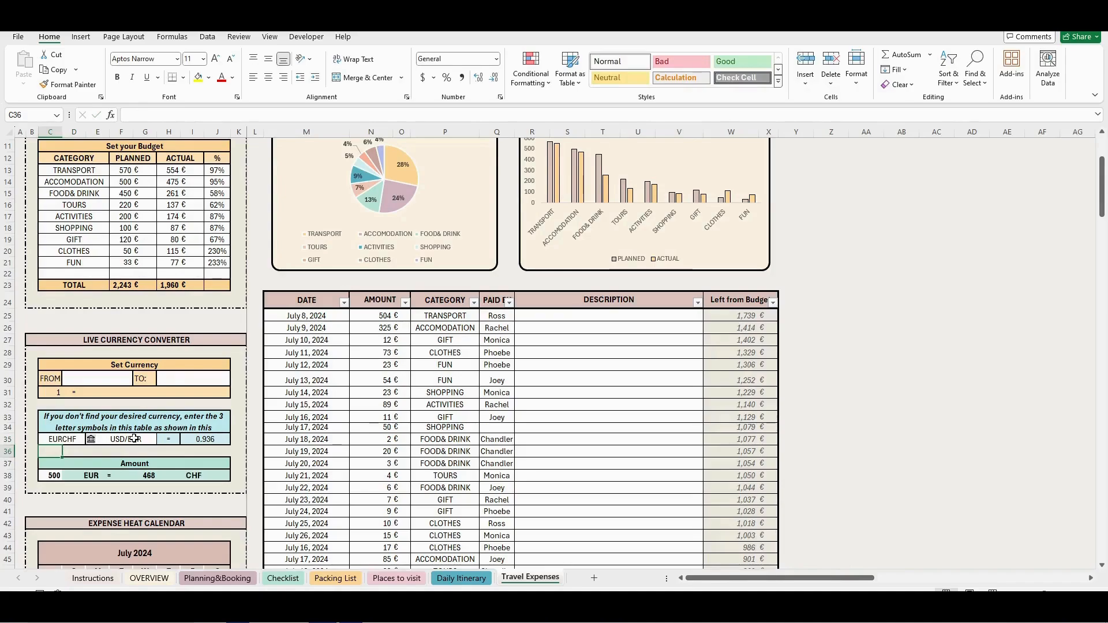
# - Change the exchange-rate pair beside the EURCHF entry to EUR/CHF
pyautogui.click(134, 438)
pyautogui.doubleClick(134, 114)
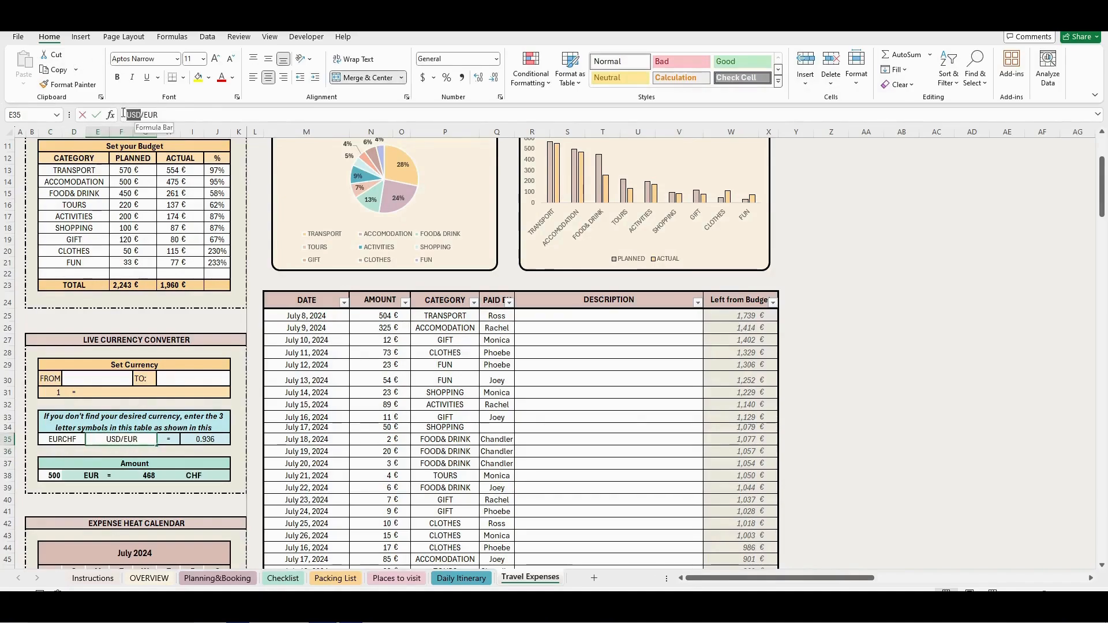
pyautogui.write('EUR')
pyautogui.press('BackSpace')
pyautogui.press('BackSpace')
pyautogui.press('BackSpace')
pyautogui.write('CHF')
pyautogui.press('Return')
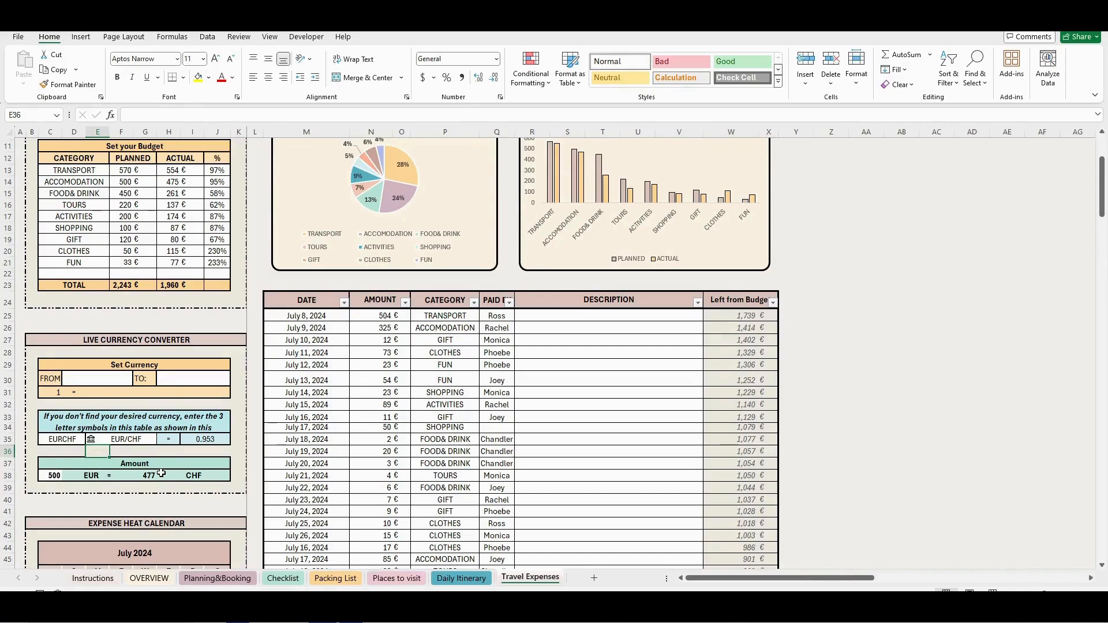
# - Look over the Expense Heat Calendar for July 2024 below the currency converter
pyautogui.scroll(-2, 177, 486)
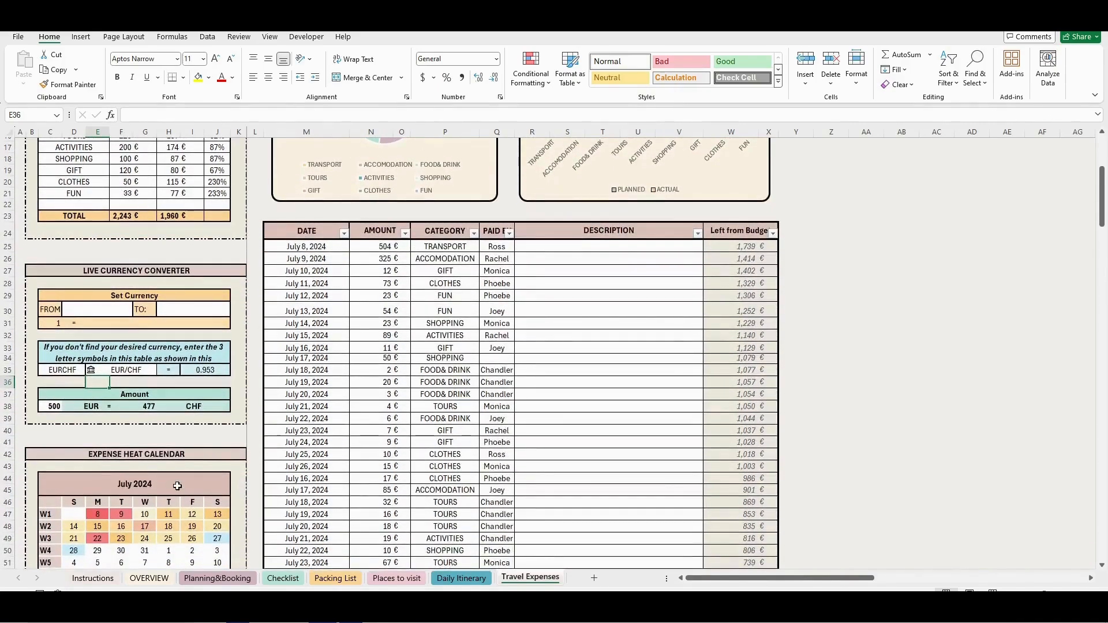
pyautogui.scroll(-1, 177, 486)
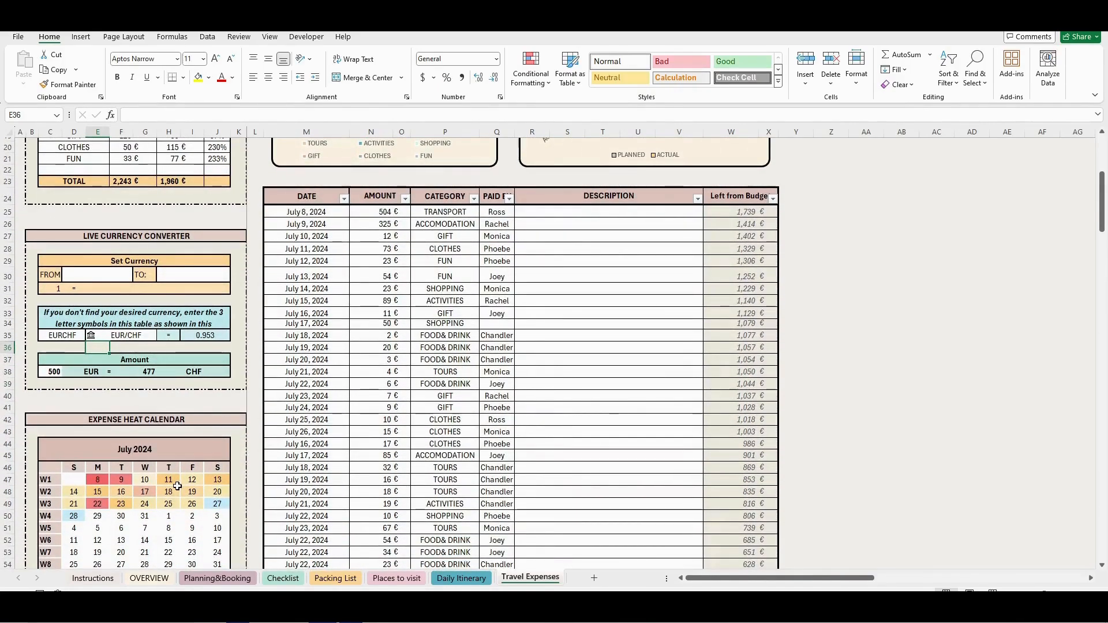
pyautogui.scroll(-1, 177, 486)
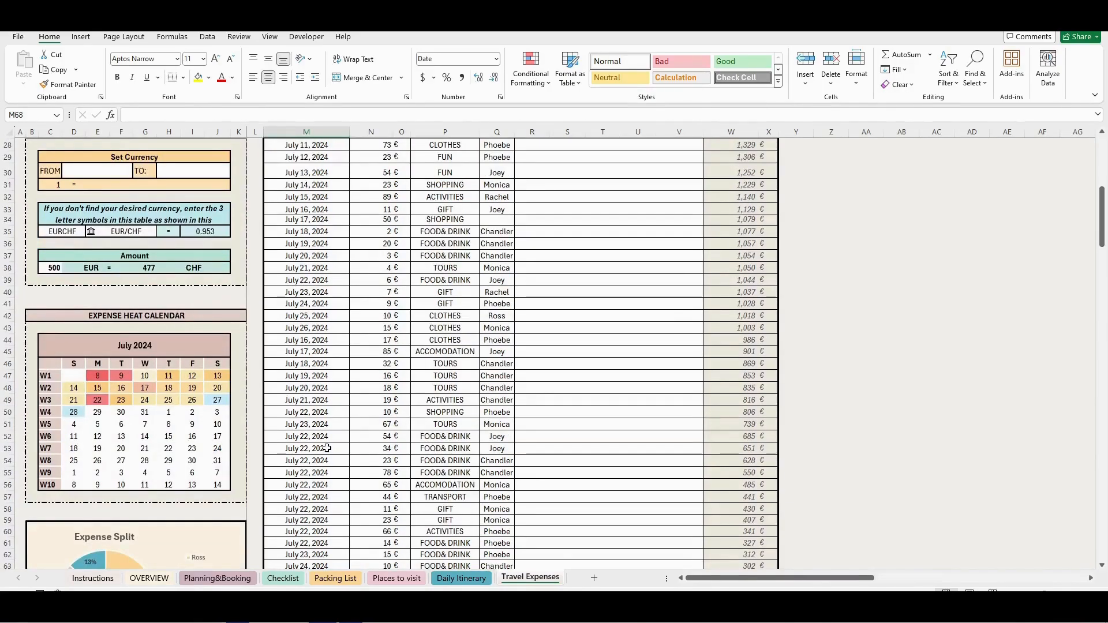
# - Start a new expense in row 68 of the expense log with the date 7/28/2024 and an amount of 20
pyautogui.scroll(-4, 326, 448)
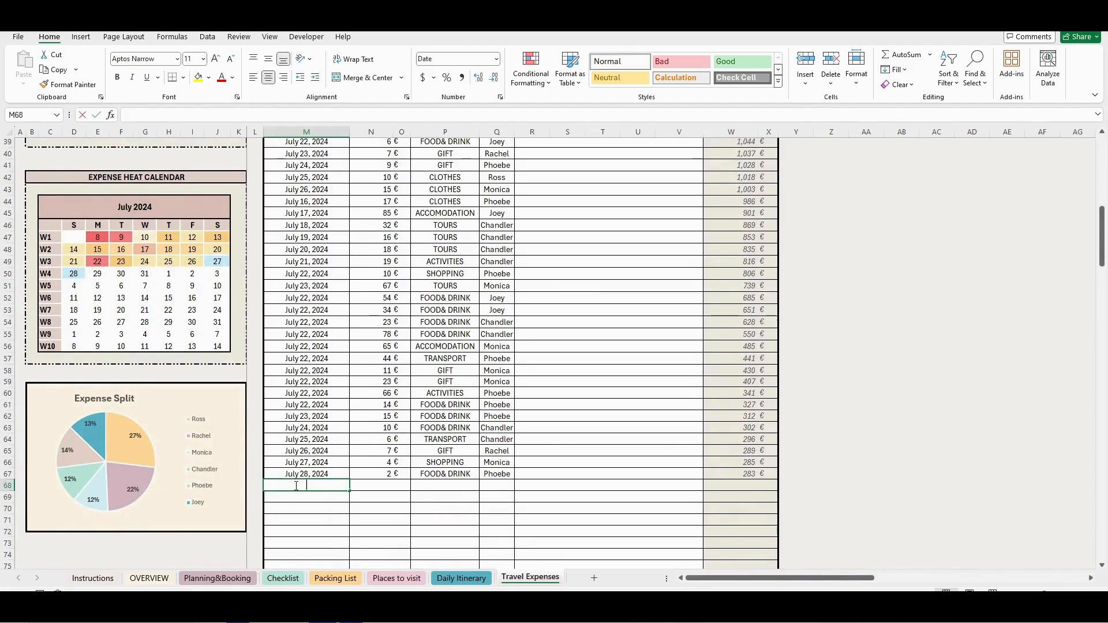
pyautogui.write('28/2024')
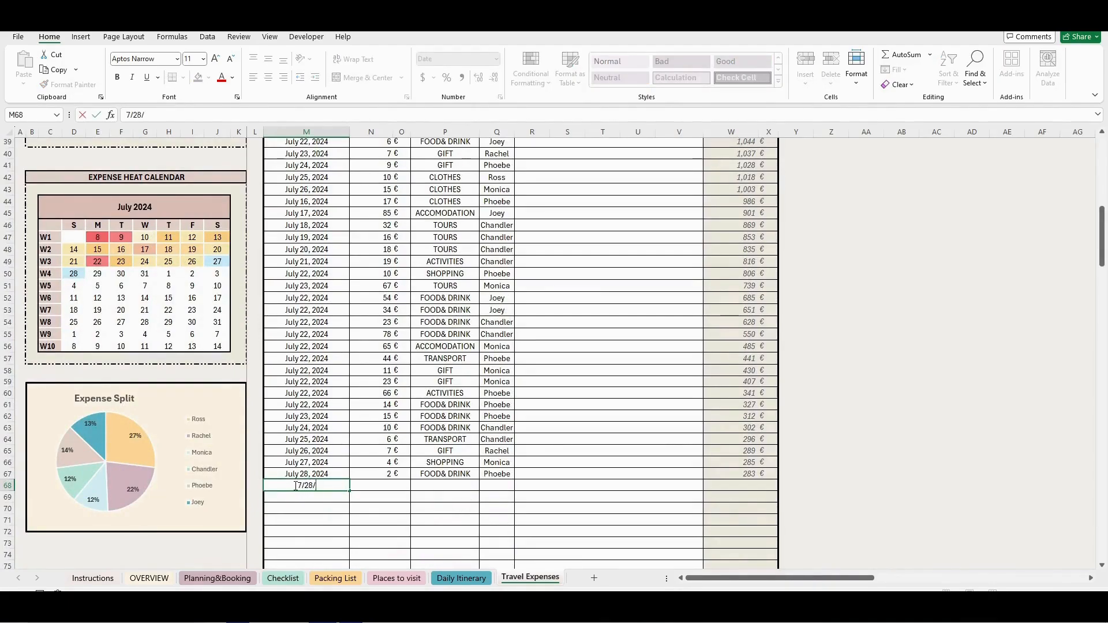
pyautogui.press('Return')
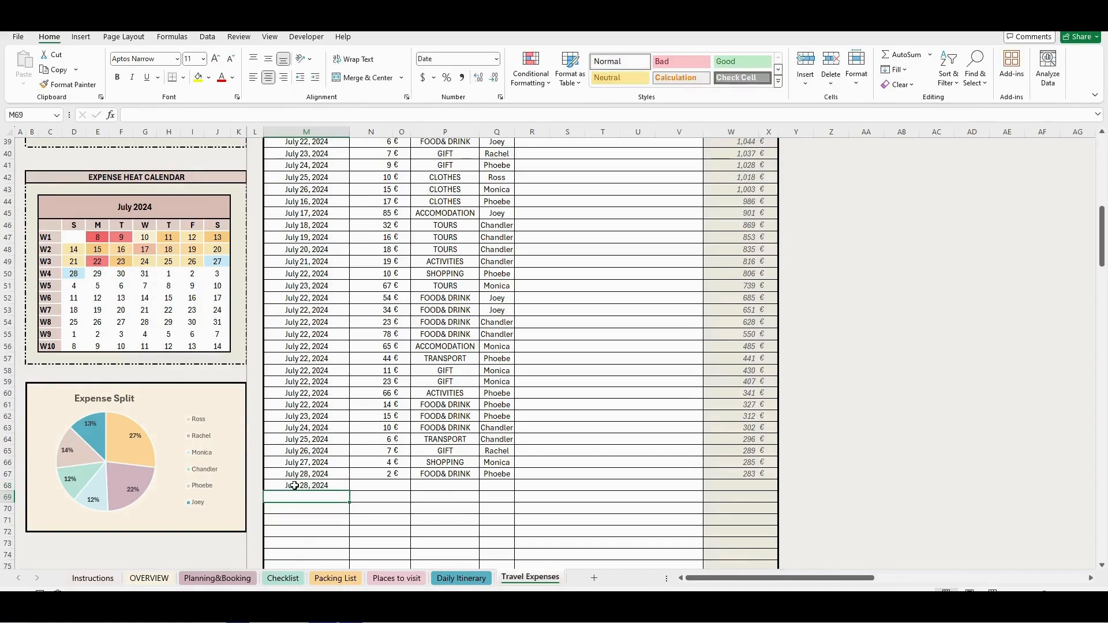
pyautogui.press('Right')
pyautogui.press('Up')
pyautogui.write('20')
pyautogui.press('Return')
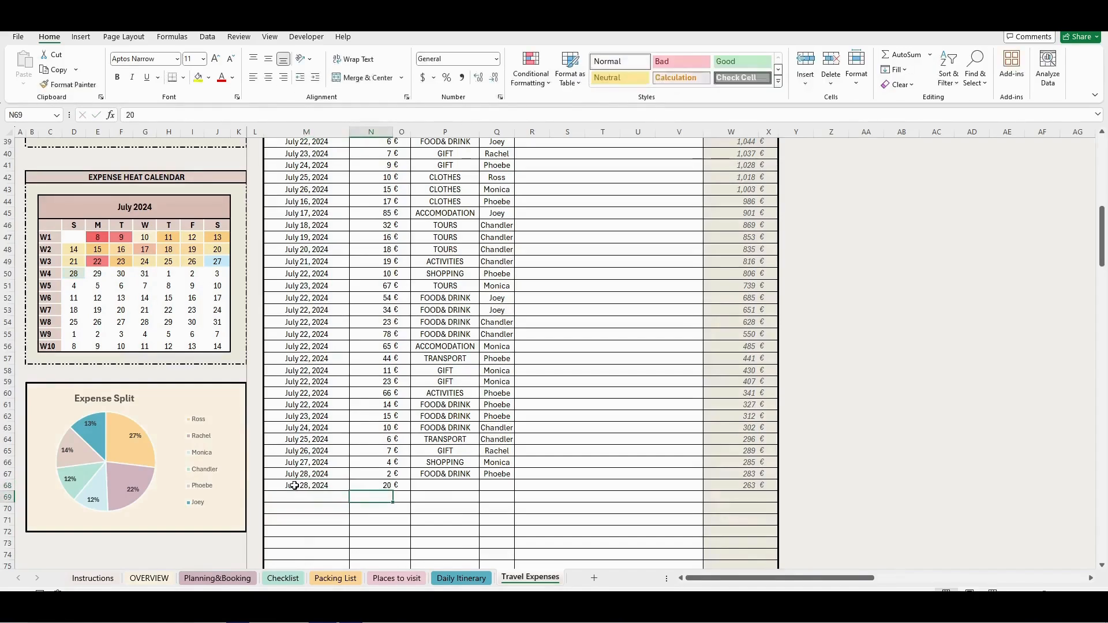
# - Set the new July 28 expense's category to GIFT and choose the third listed traveler as the payer
pyautogui.click(455, 485)
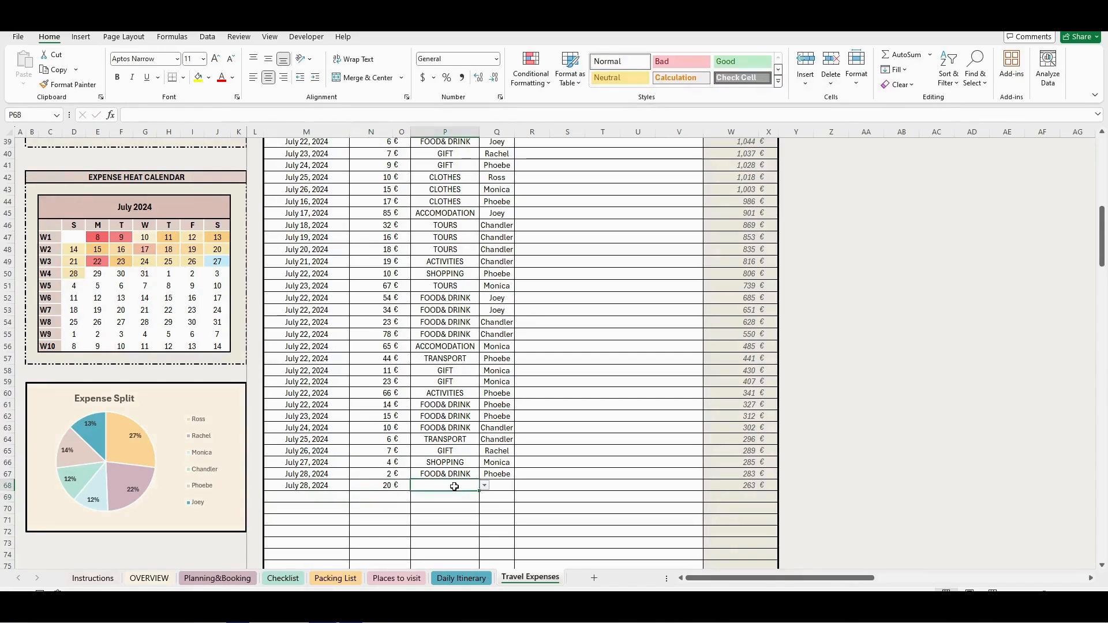
pyautogui.click(484, 486)
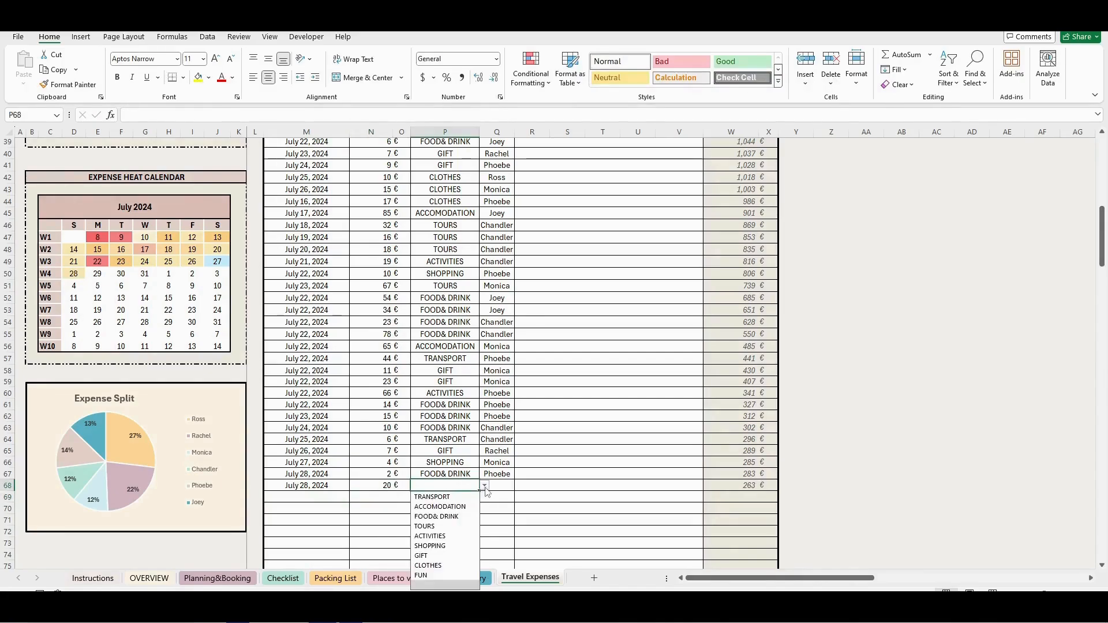
pyautogui.click(435, 560)
pyautogui.click(503, 485)
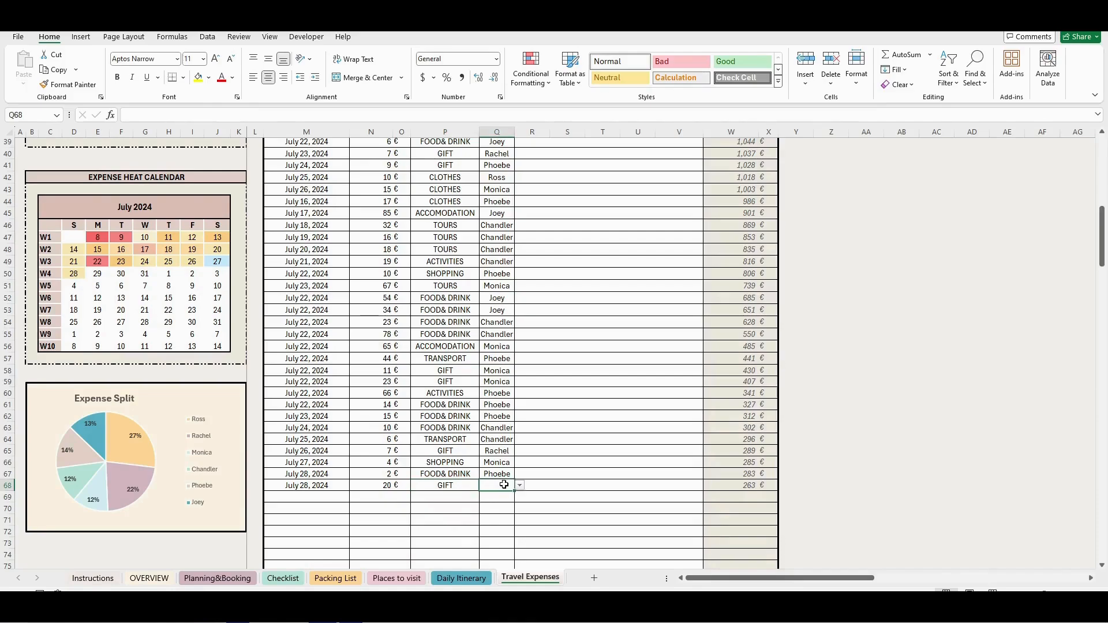
pyautogui.click(520, 487)
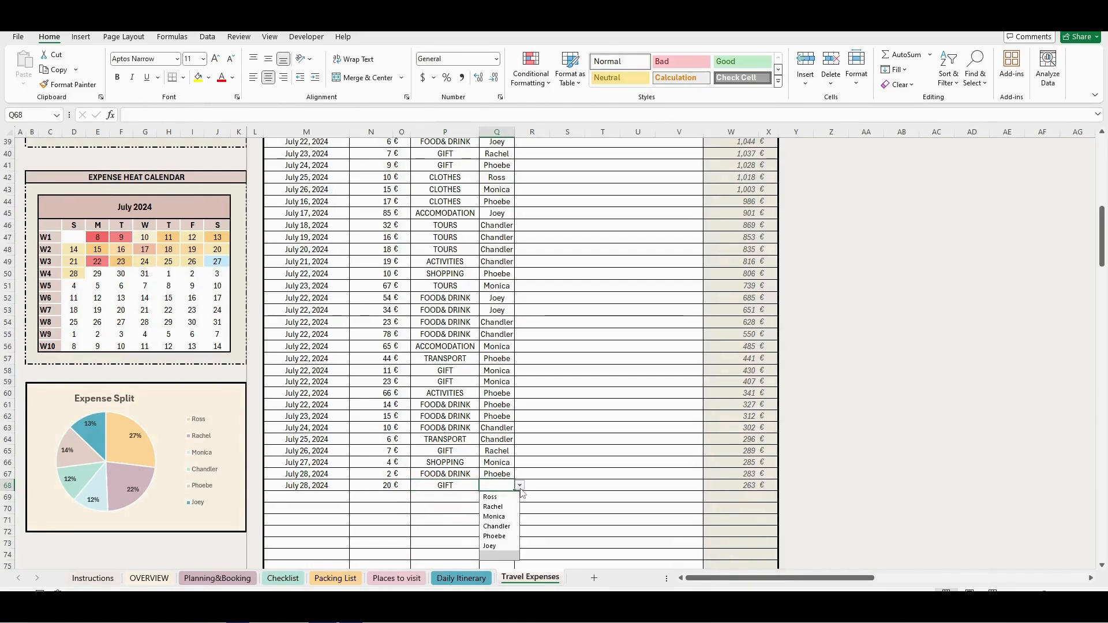
pyautogui.click(498, 516)
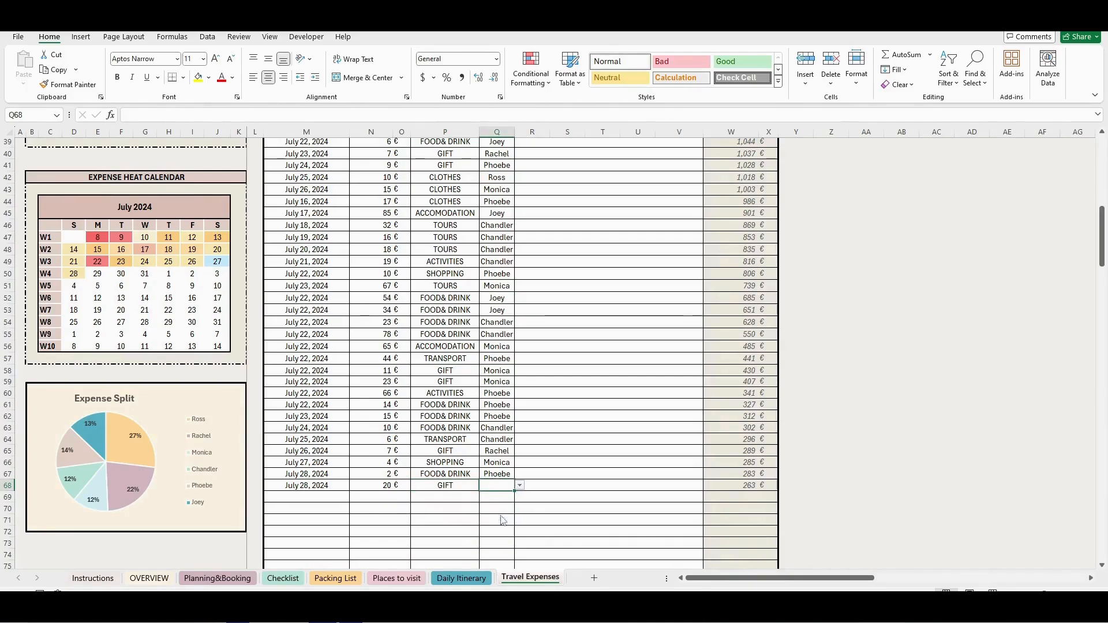
# - Enter "gift for dad" as the description of the new July 28 expense
pyautogui.doubleClick(555, 485)
pyautogui.write('gift for dad')
pyautogui.press('Return')
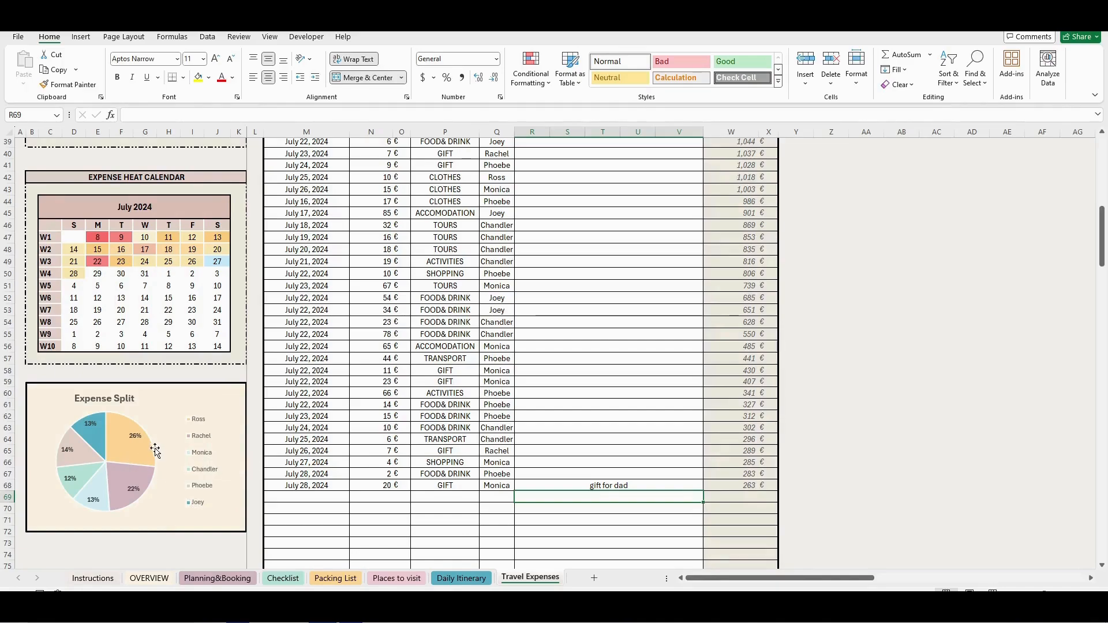
# - Review the Expense Split chart, then the Expenses Breakdown and Planned vs Actual charts above the expense log
pyautogui.moveTo(149, 450)
pyautogui.scroll(11, 459, 455)
pyautogui.scroll(2, 465, 456)
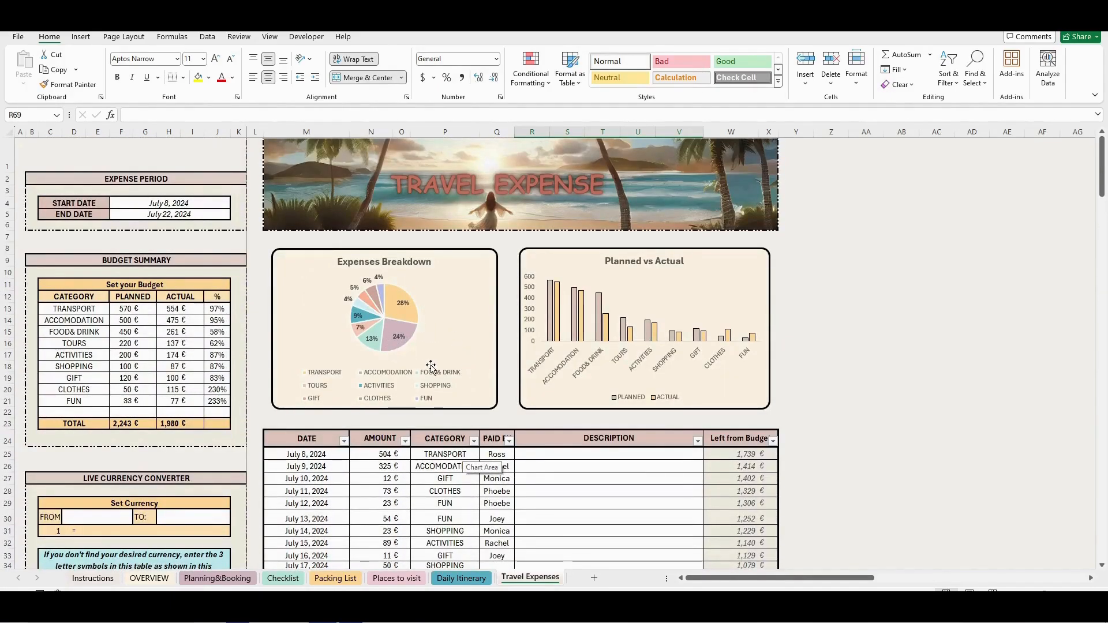
pyautogui.moveTo(575, 327)
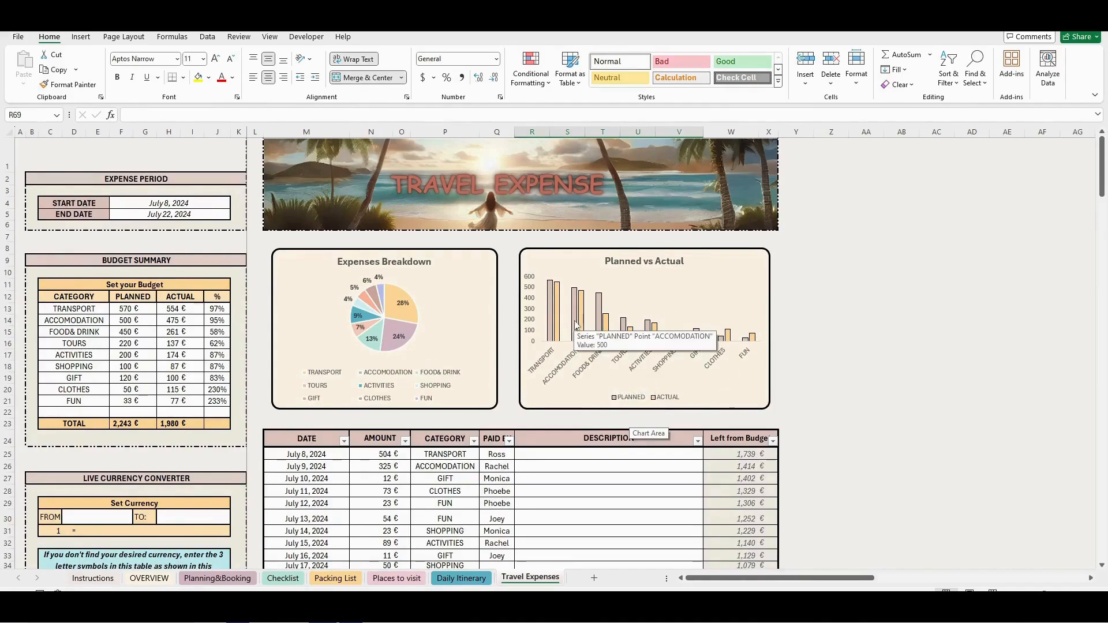